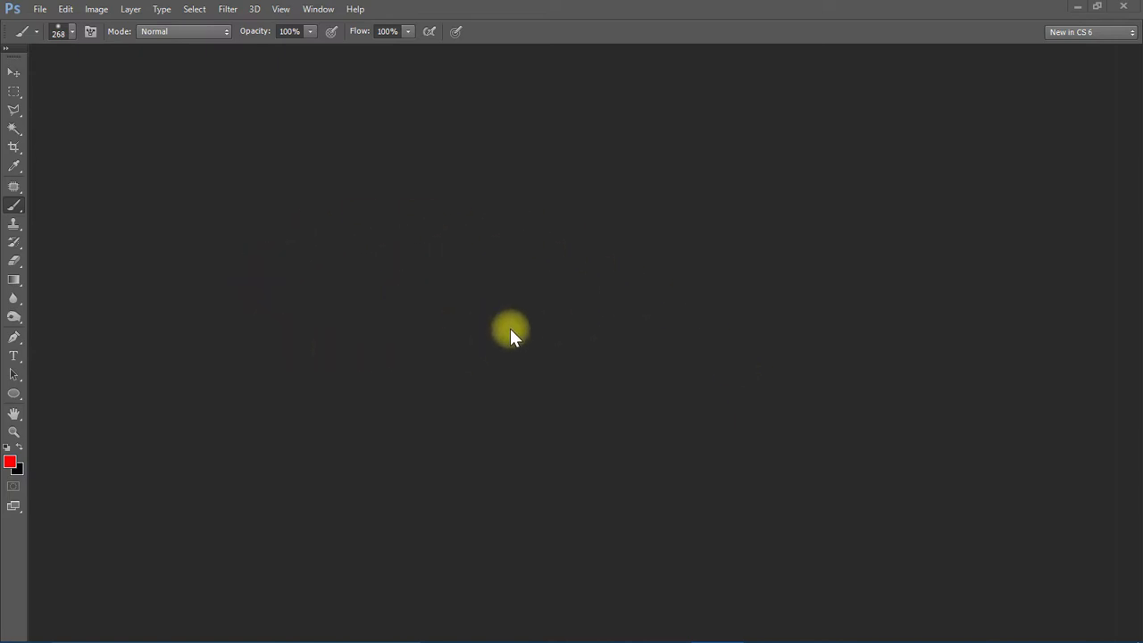
# Create a new white 6 × 4 inch document at 300 pixels per inch.
pyautogui.click(40, 9)
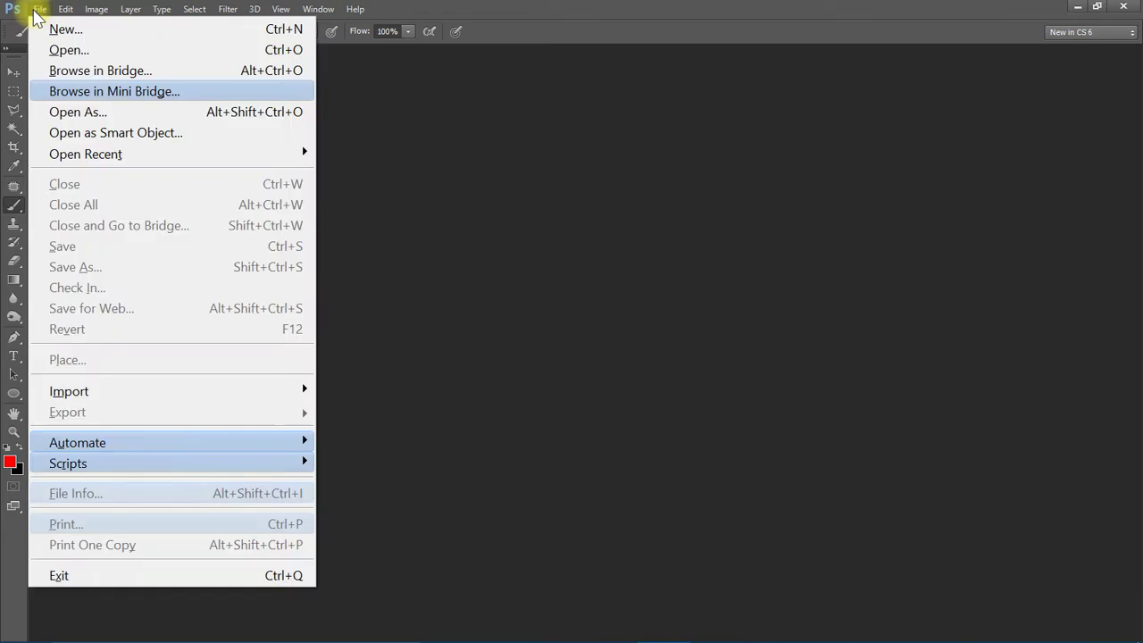
pyautogui.click(51, 27)
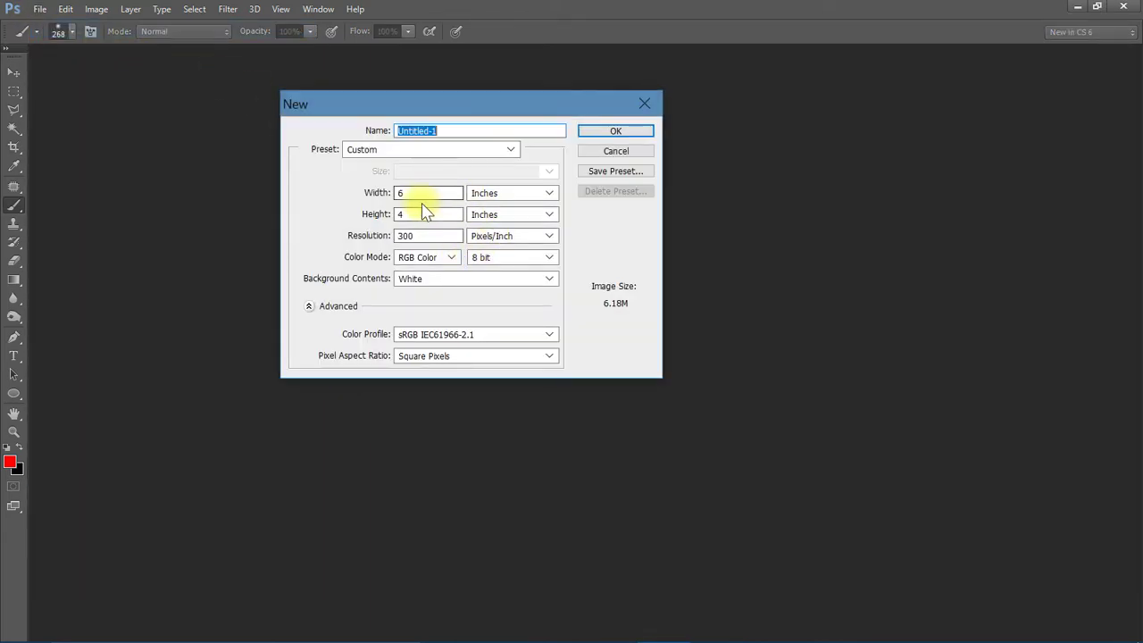
pyautogui.click(613, 132)
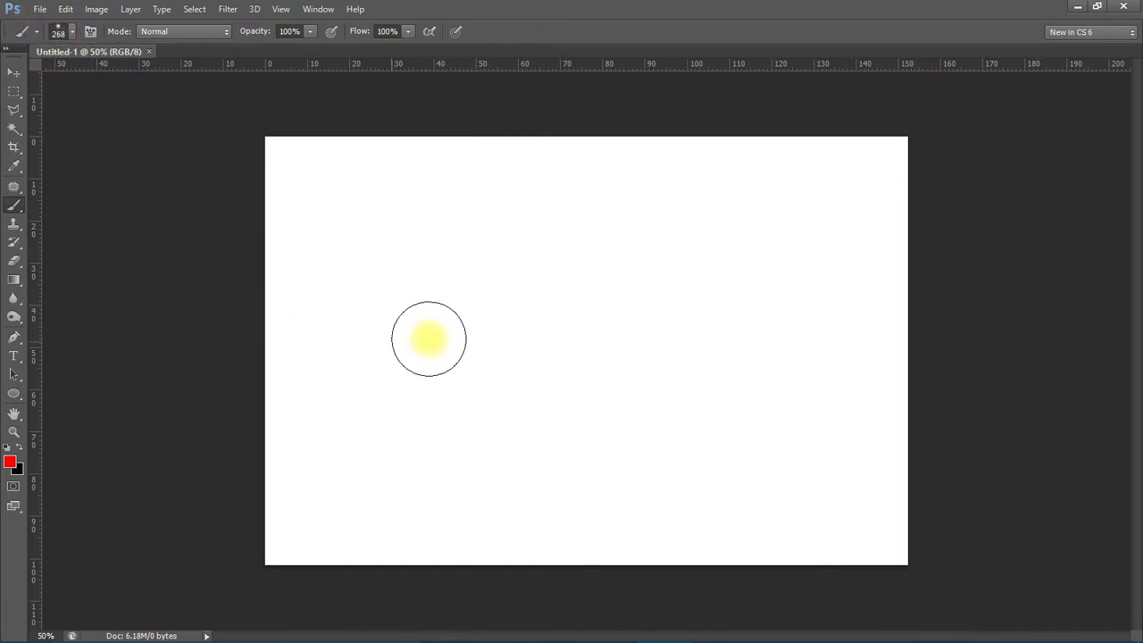
# In a second new document, fill a thin tall rectangular selection with black.
pyautogui.click(41, 10)
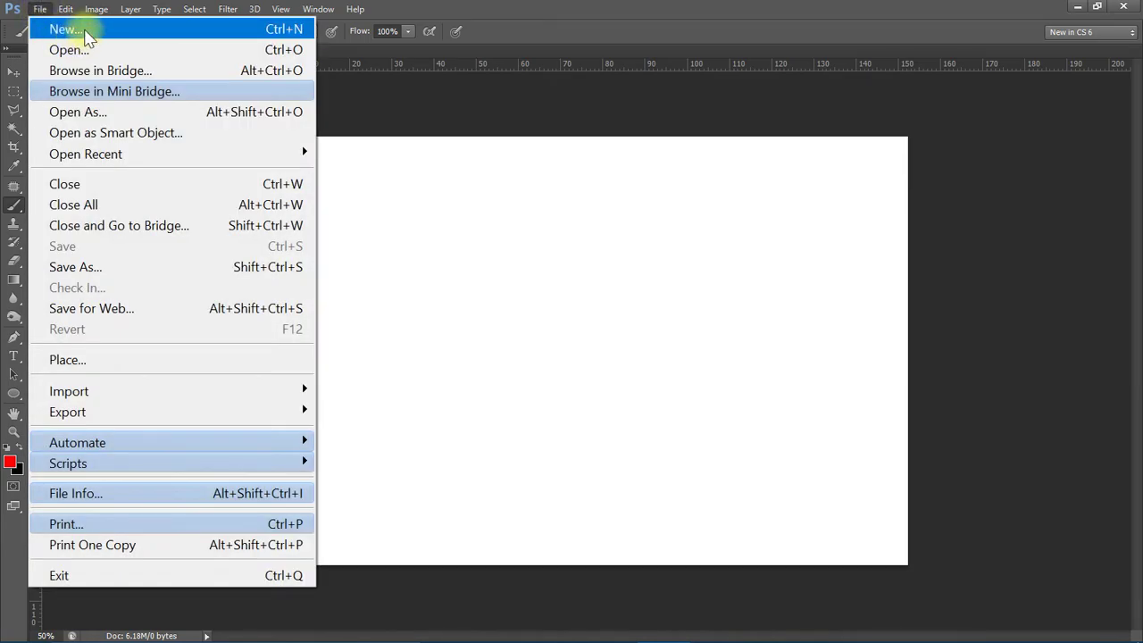
pyautogui.click(471, 183)
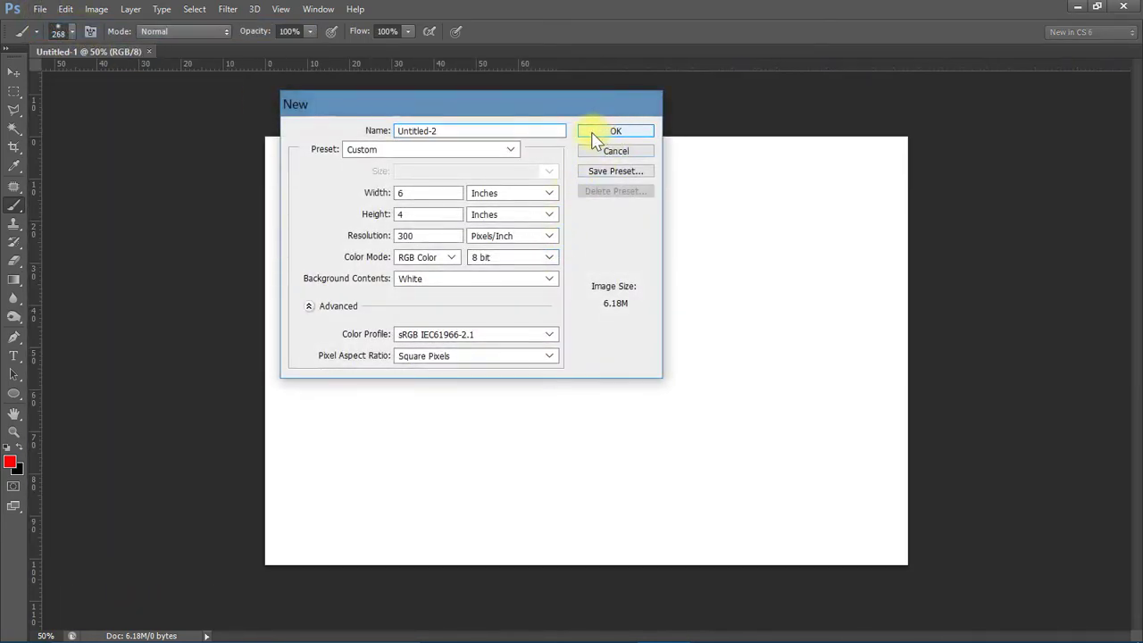
pyautogui.click(594, 133)
pyautogui.click(14, 91)
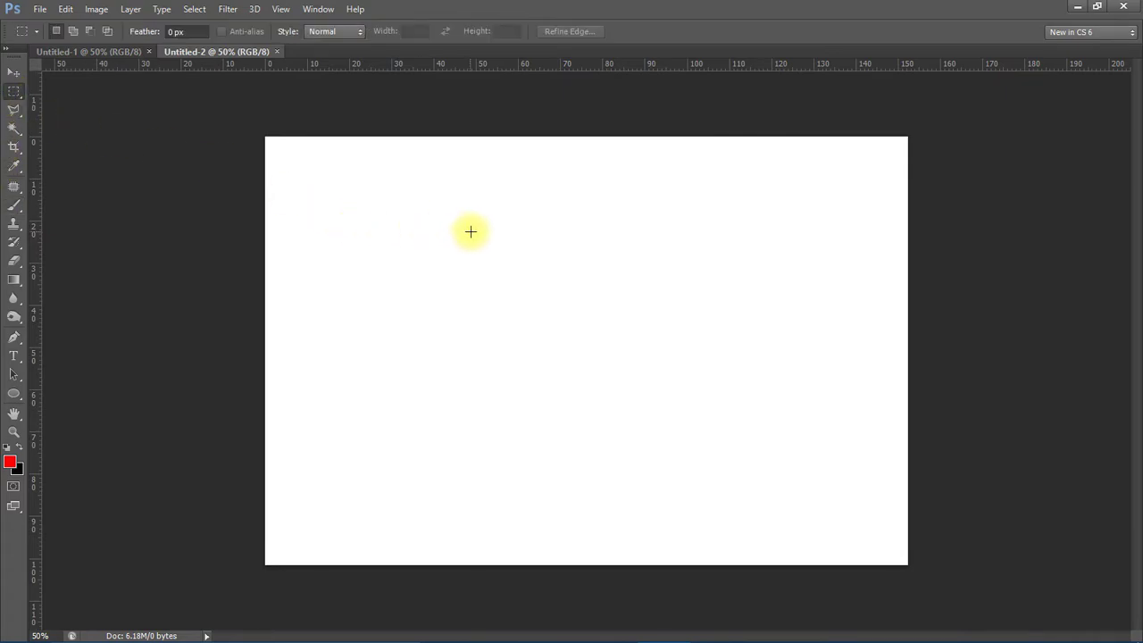
pyautogui.moveTo(450, 216); pyautogui.dragTo(466, 324)
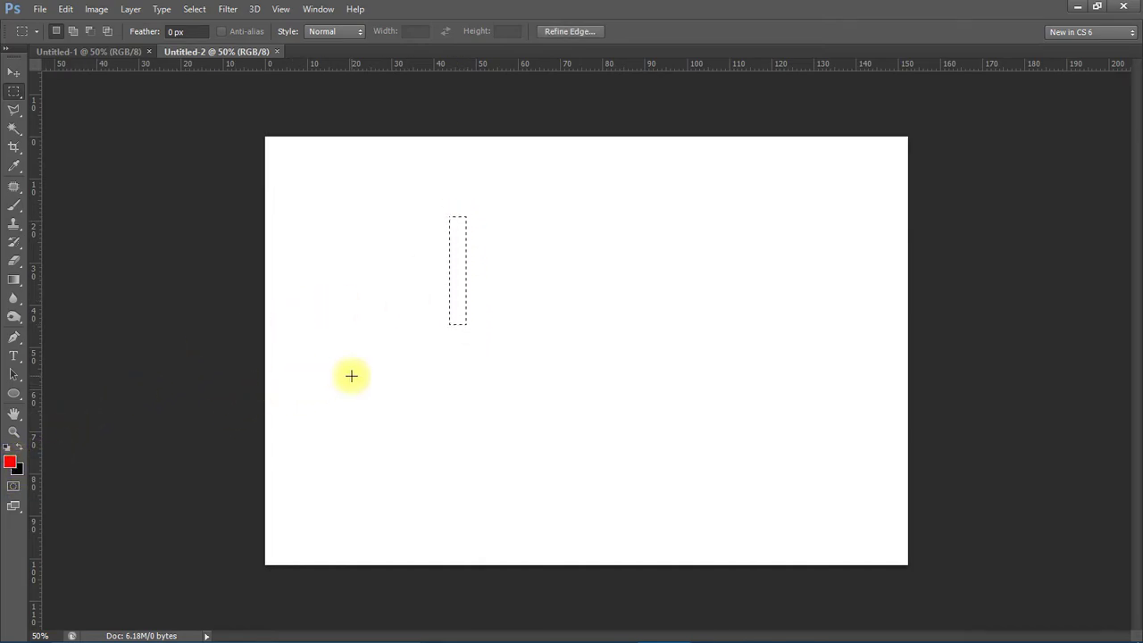
pyautogui.hotkey('ctrl', 'BackSpace')
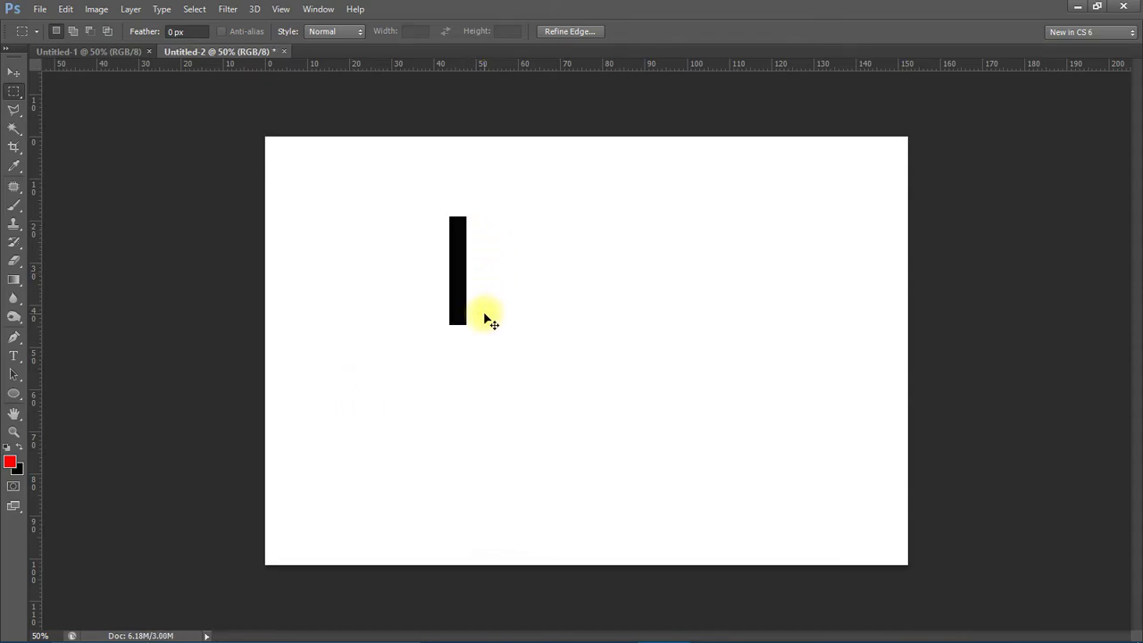
# Define the black bar as brush preset Sampled Brush 1, then close Untitled-2 without saving.
pyautogui.click(66, 10)
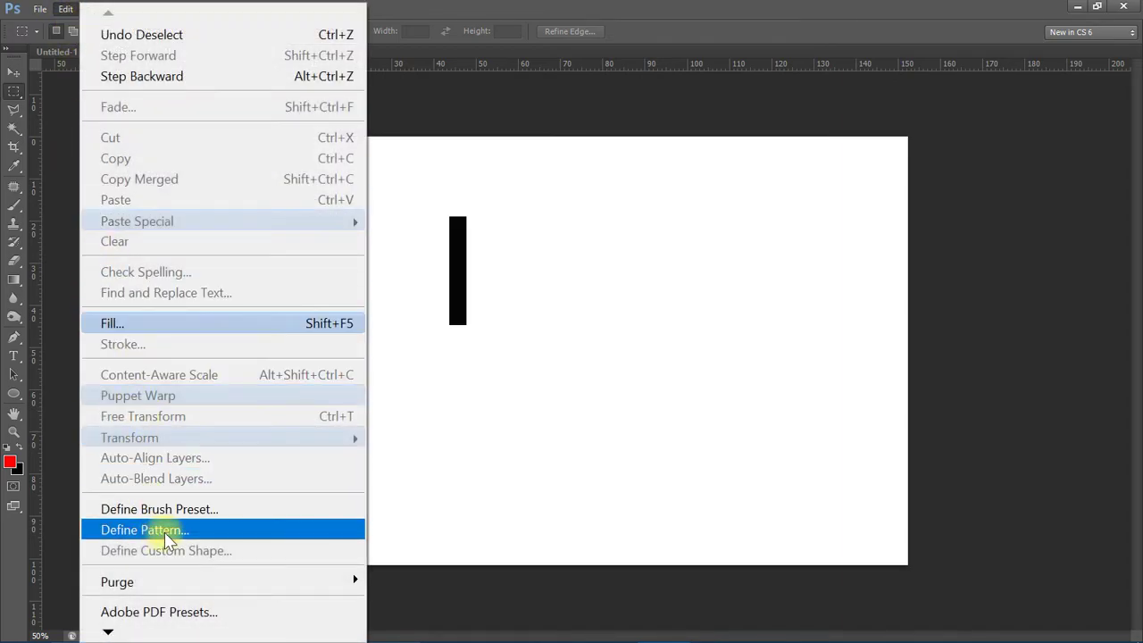
pyautogui.click(223, 510)
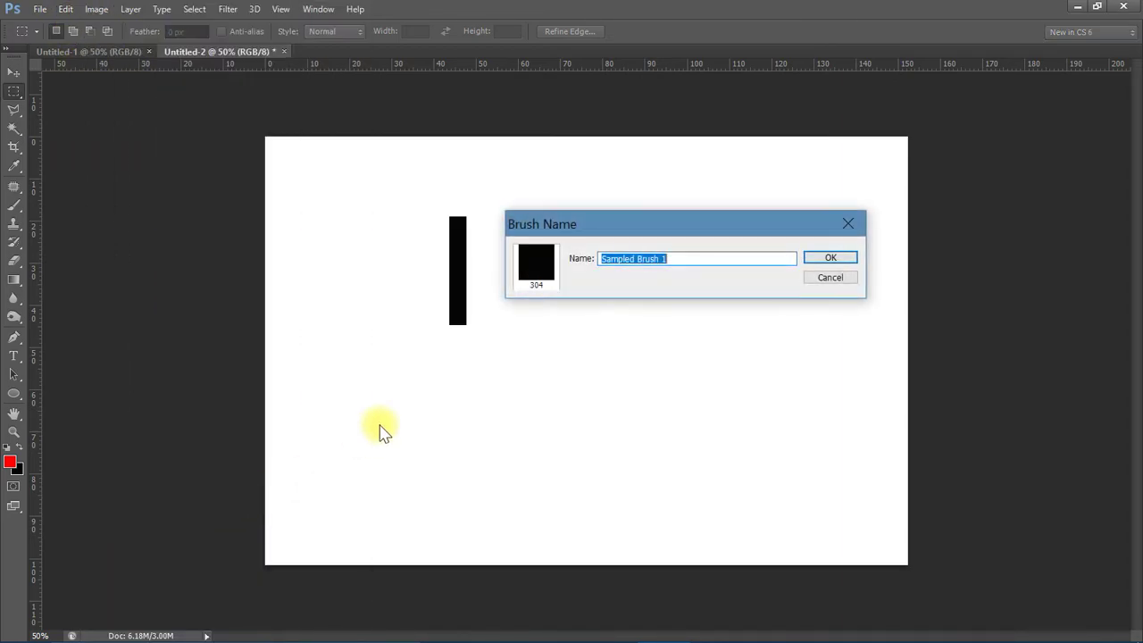
pyautogui.click(839, 258)
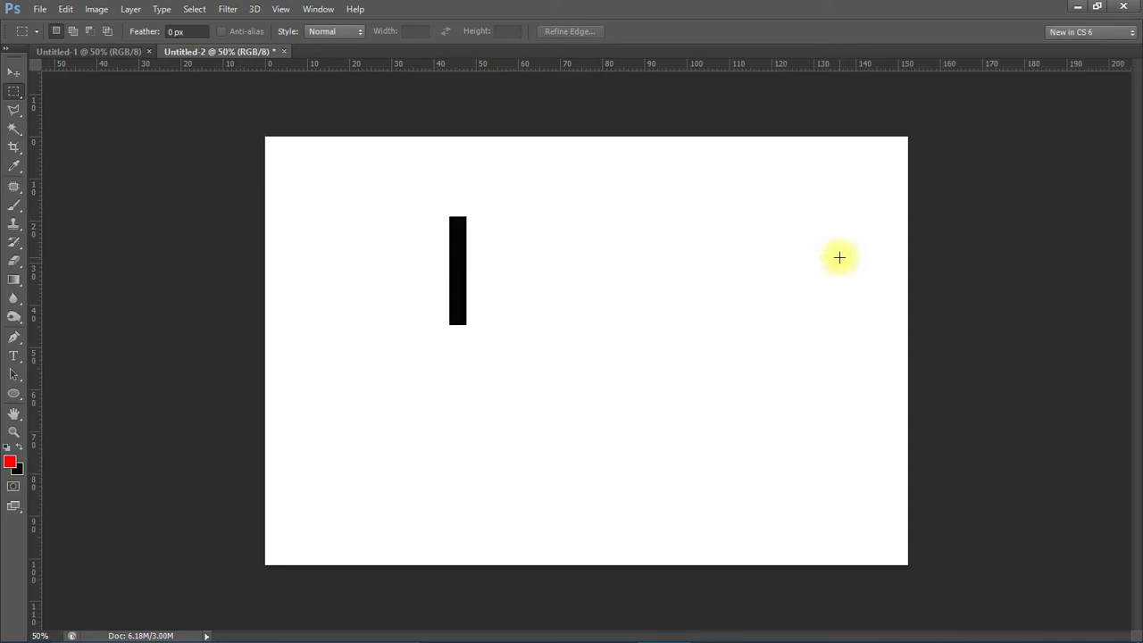
pyautogui.click(283, 51)
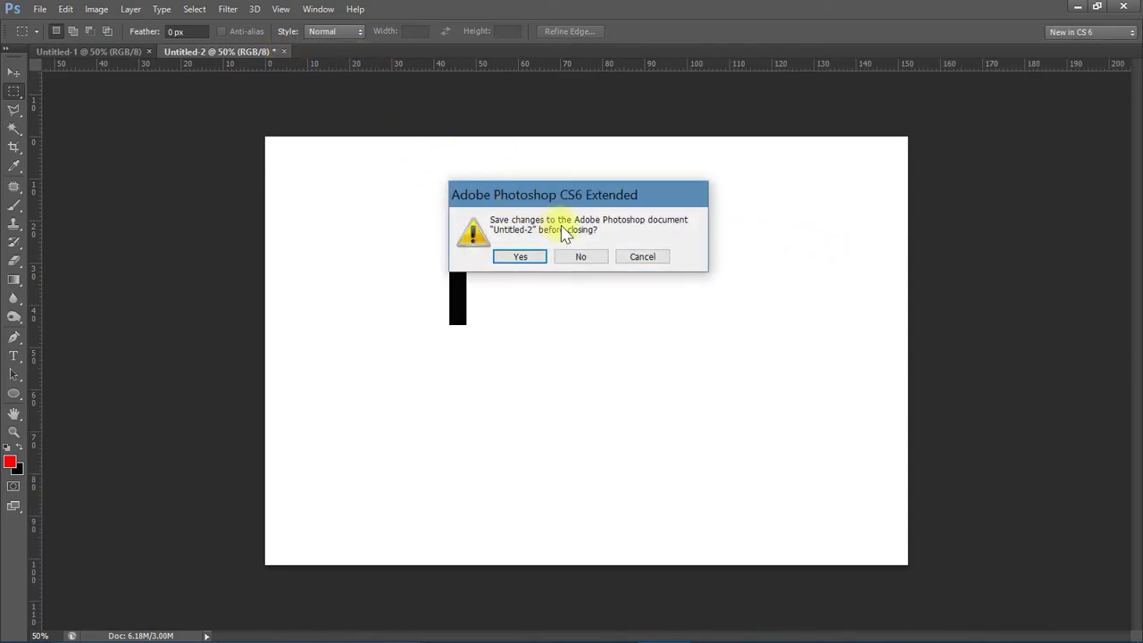
pyautogui.click(578, 255)
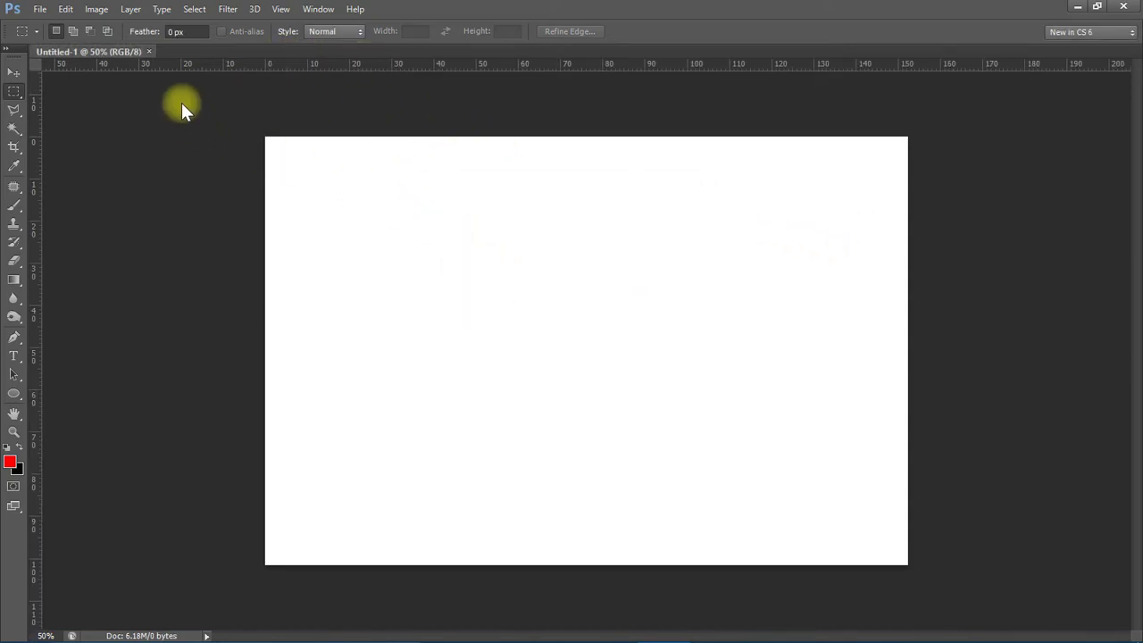
# Draw a large Ellipse 1 shape across the canvas centre and load its path as a selection.
pyautogui.click(13, 403)
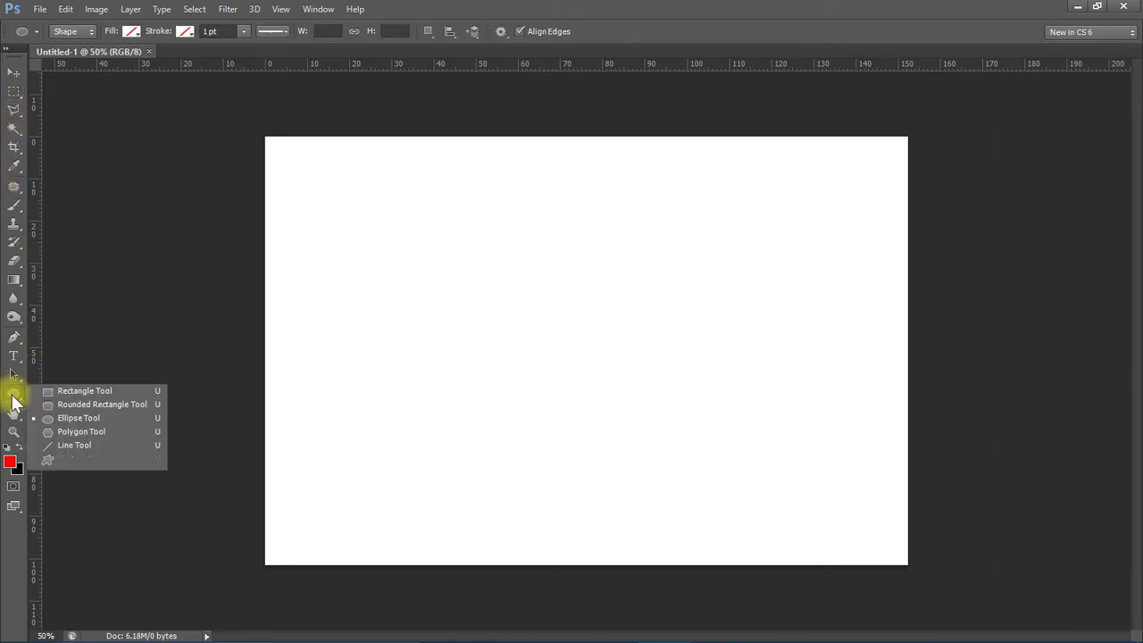
pyautogui.click(100, 418)
pyautogui.moveTo(379, 213)
pyautogui.mouseDown()
pyautogui.moveTo(568, 357)
pyautogui.moveTo(783, 474)
pyautogui.mouseUp()
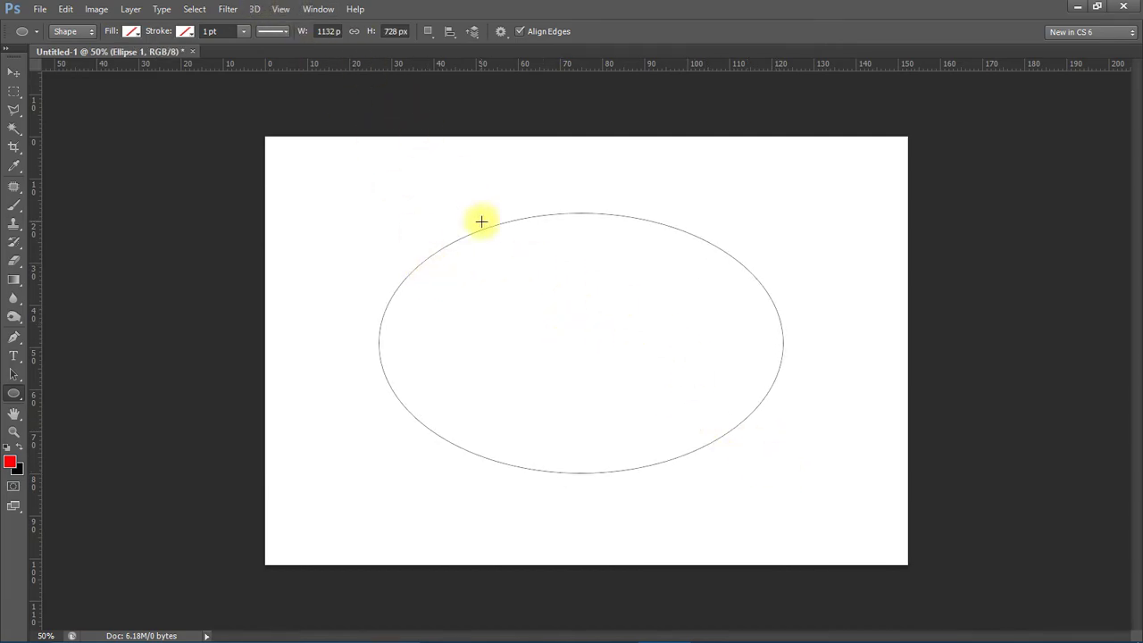
pyautogui.press('F7')
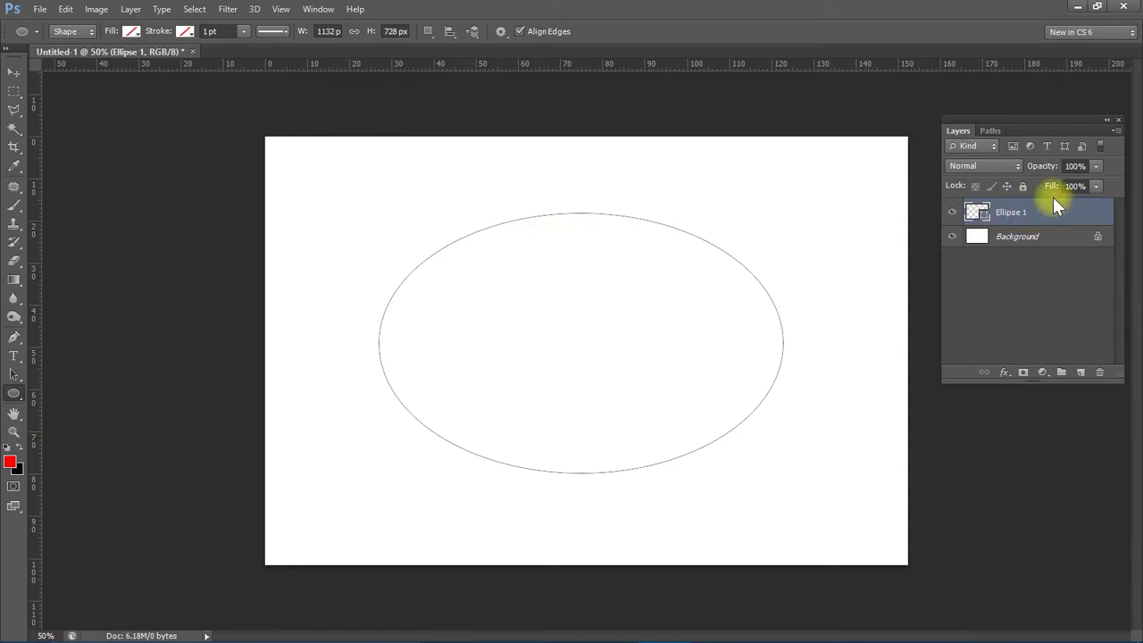
pyautogui.click(990, 130)
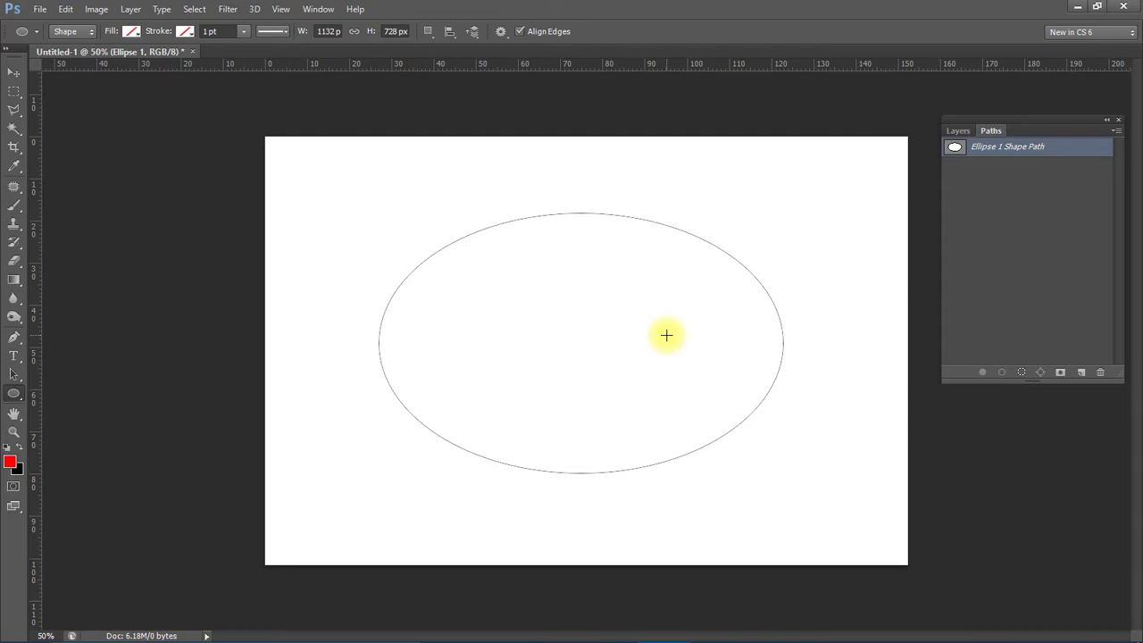
pyautogui.hotkey('ctrl', 'Return')
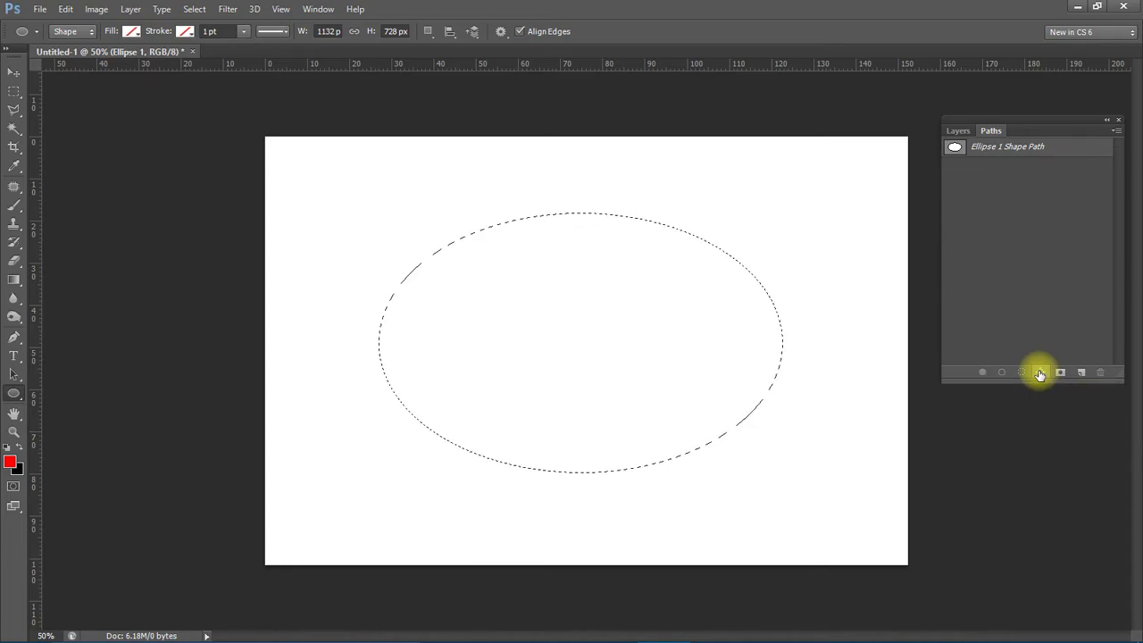
# Convert the ellipse selection to a Work Path and delete the Ellipse 1 Shape Path.
pyautogui.click(1040, 372)
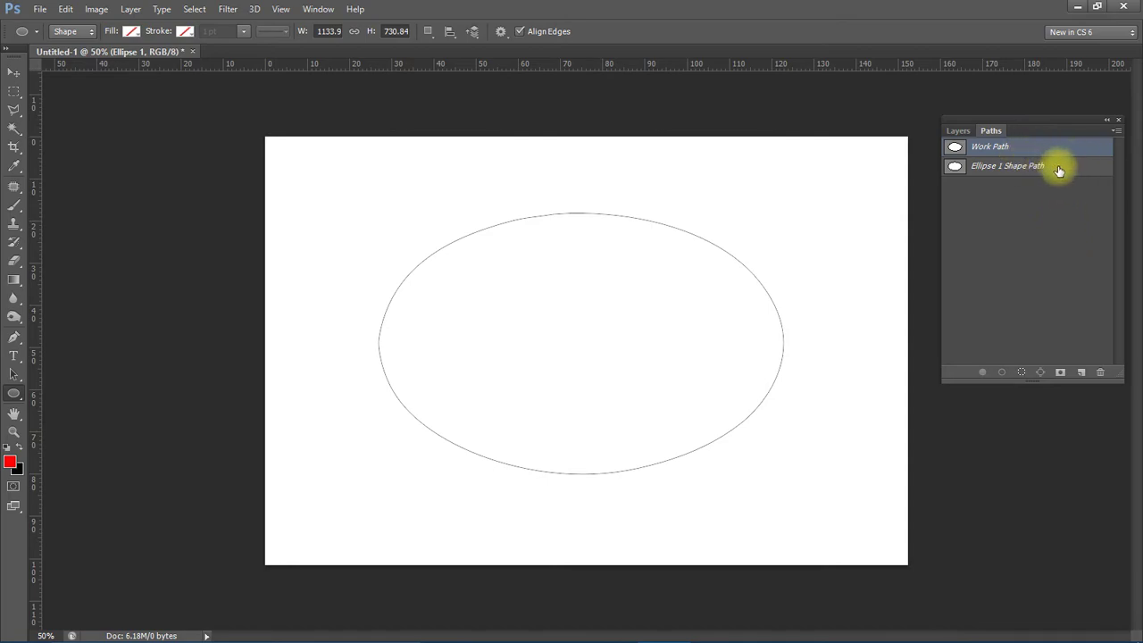
pyautogui.moveTo(1059, 167); pyautogui.dragTo(1100, 372)
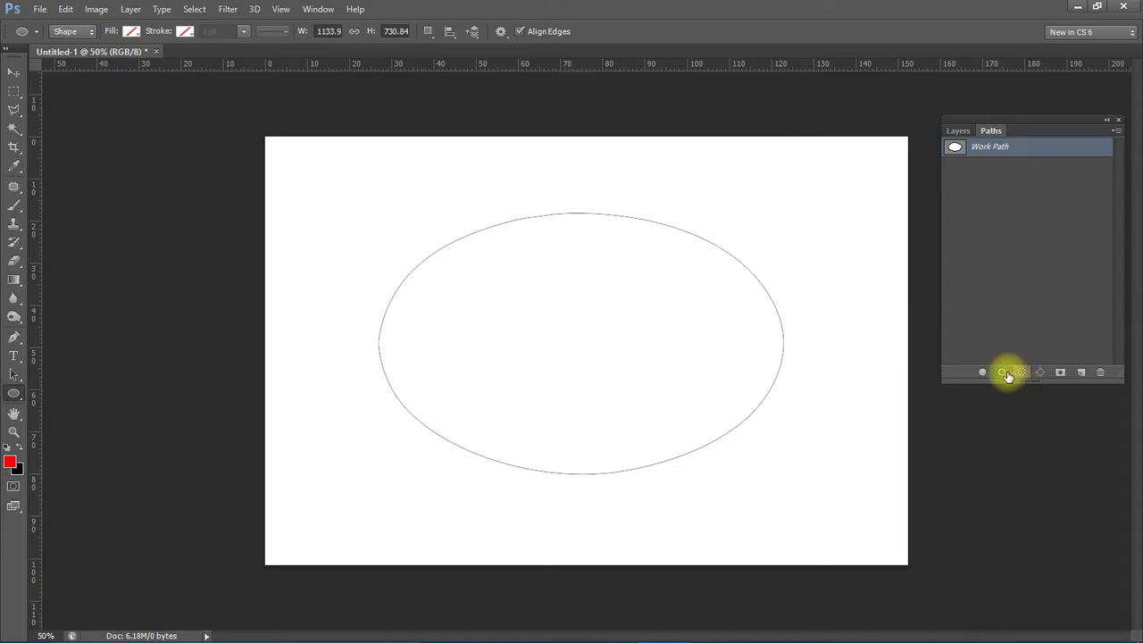
# Choose the 304 px bar brush tip, trial-stroke the ellipse path, then undo it.
pyautogui.click(13, 205)
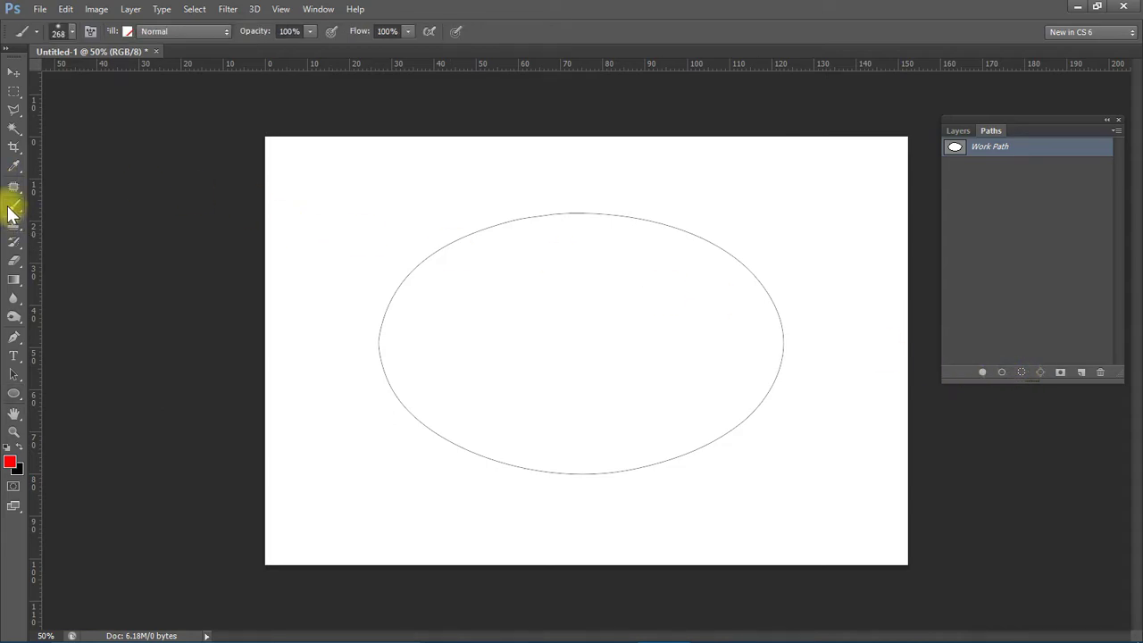
pyautogui.click(73, 30)
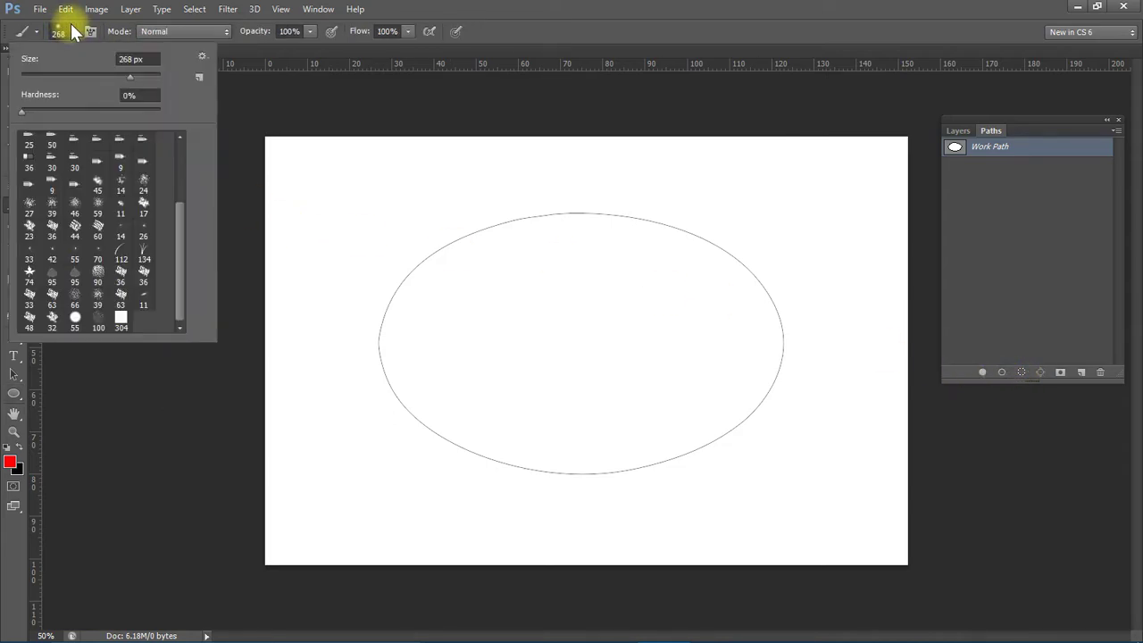
pyautogui.moveTo(181, 214); pyautogui.dragTo(177, 269)
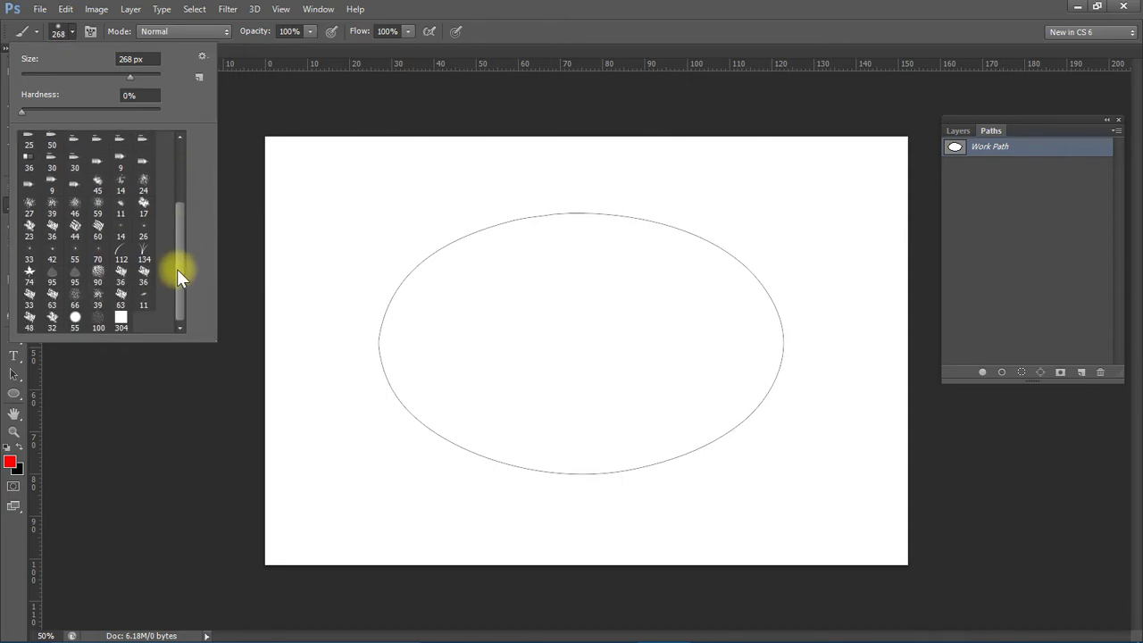
pyautogui.click(121, 321)
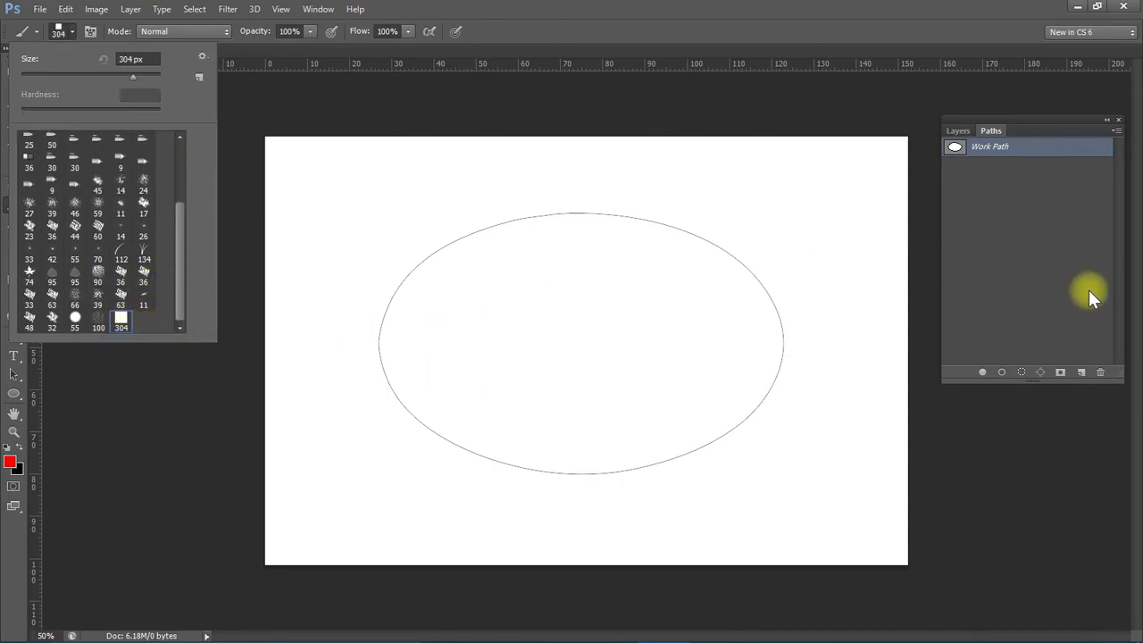
pyautogui.click(1001, 373)
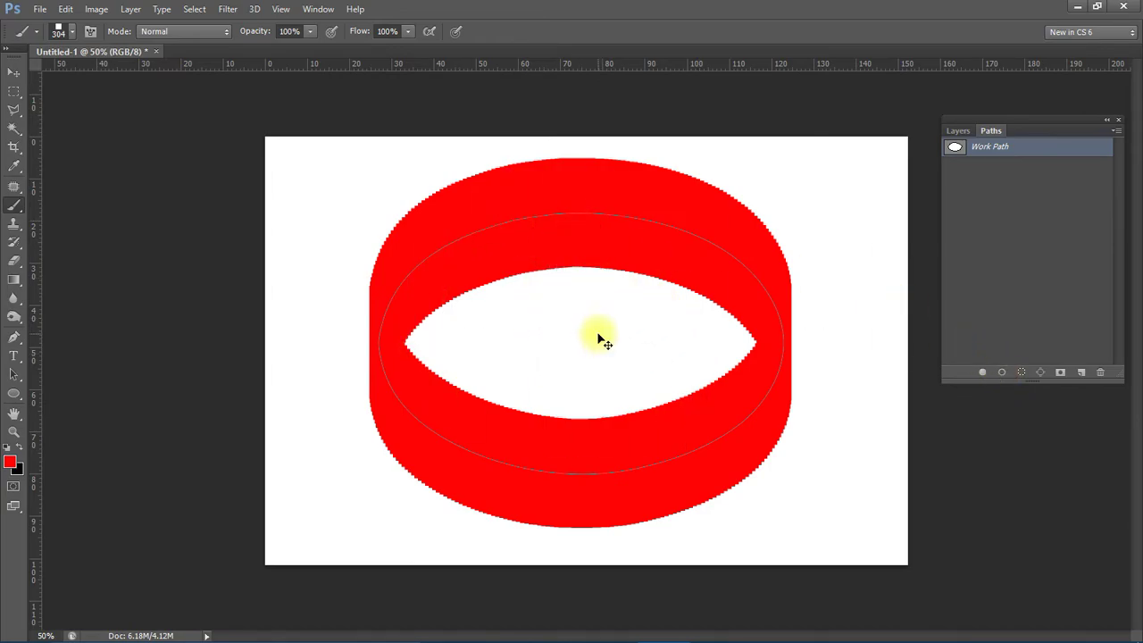
pyautogui.hotkey('ctrl', 'z')
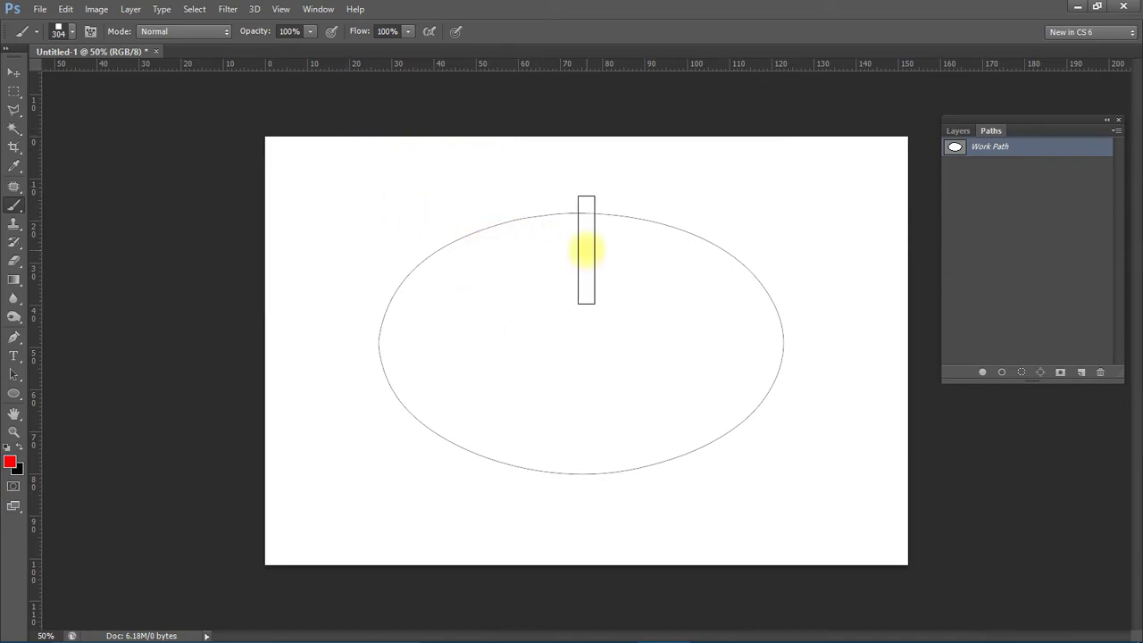
# Resize the bar brush tip to 150 px with the bracket keys.
pyautogui.press('[')
pyautogui.press('[')
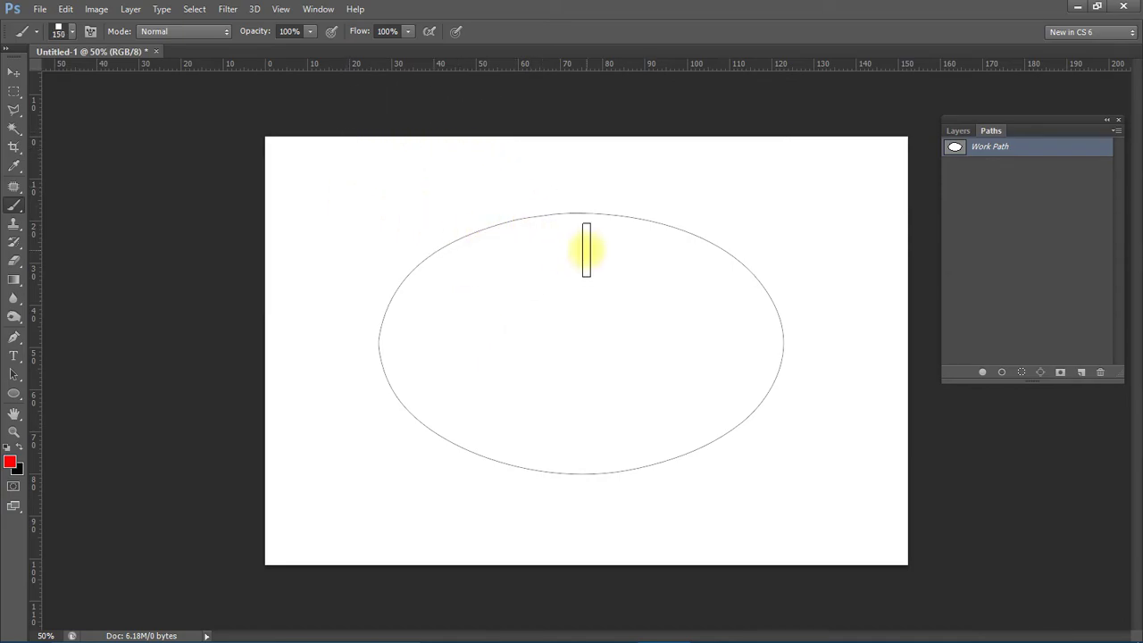
pyautogui.press(']')
pyautogui.press(']')
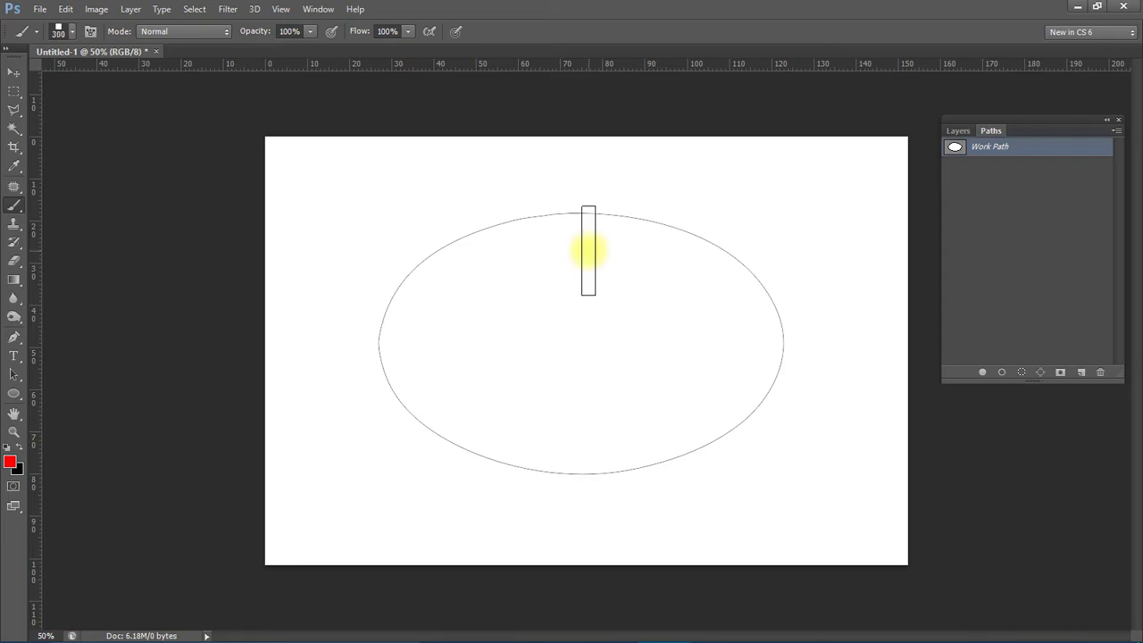
pyautogui.press(']')
pyautogui.press('[')
pyautogui.press('[')
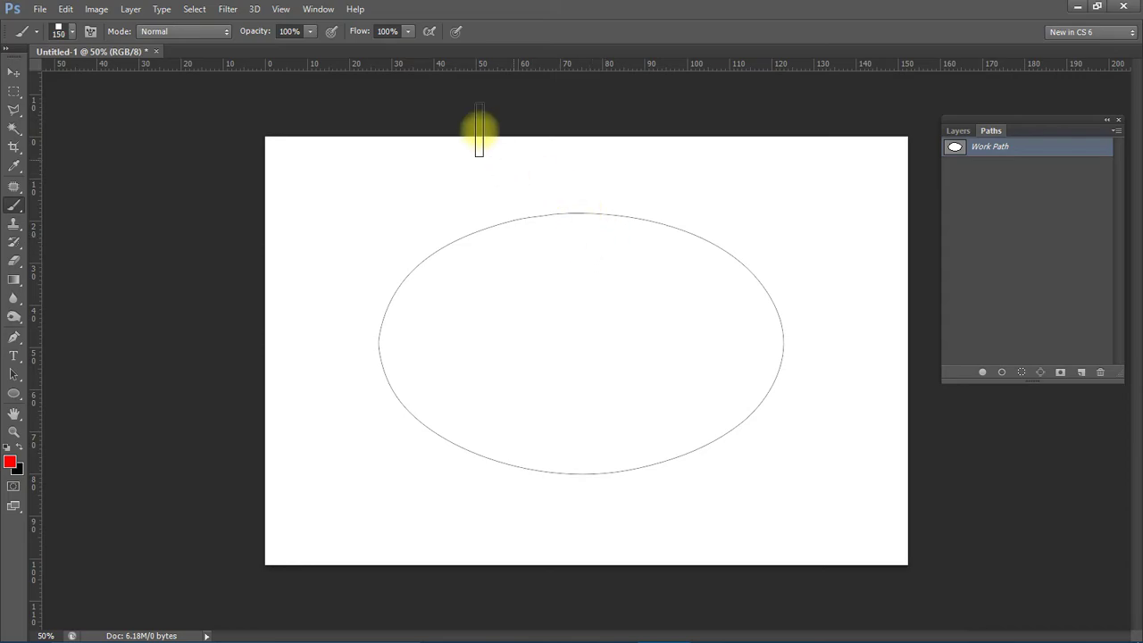
# In the Brush panel, enable Scattering and Color Dynamics with increased hue jitter.
pyautogui.click(314, 9)
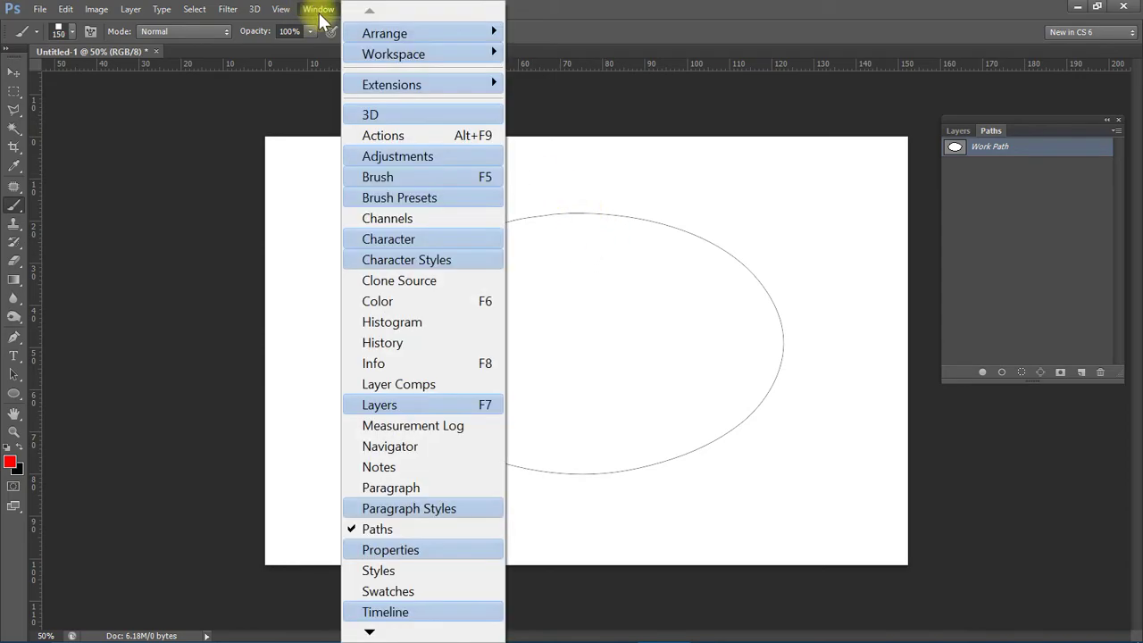
pyautogui.click(378, 177)
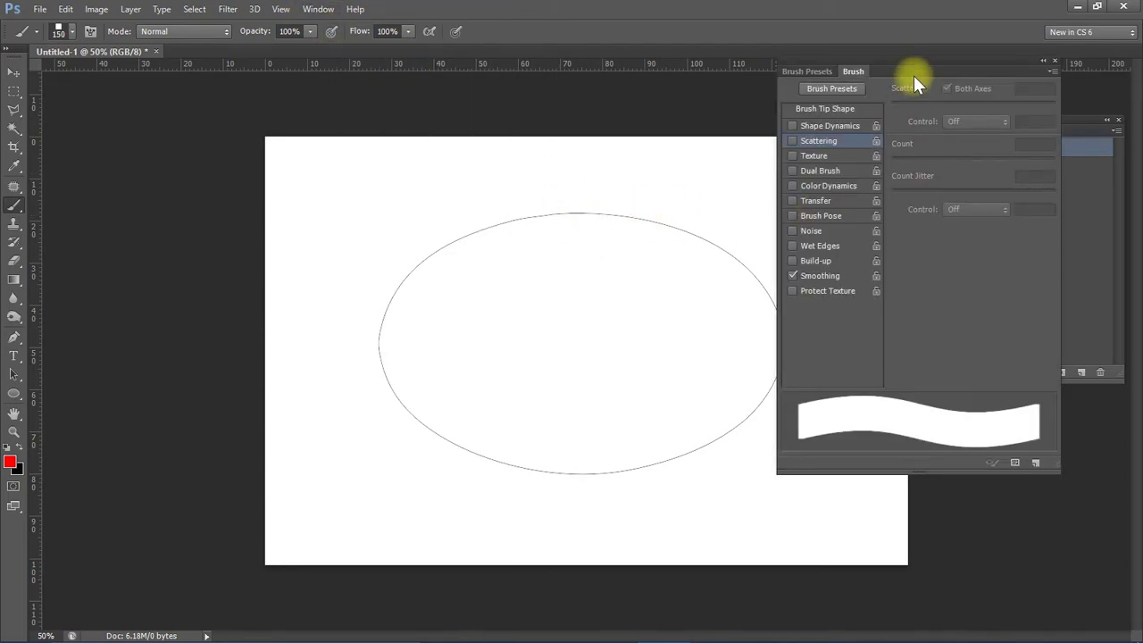
pyautogui.click(823, 141)
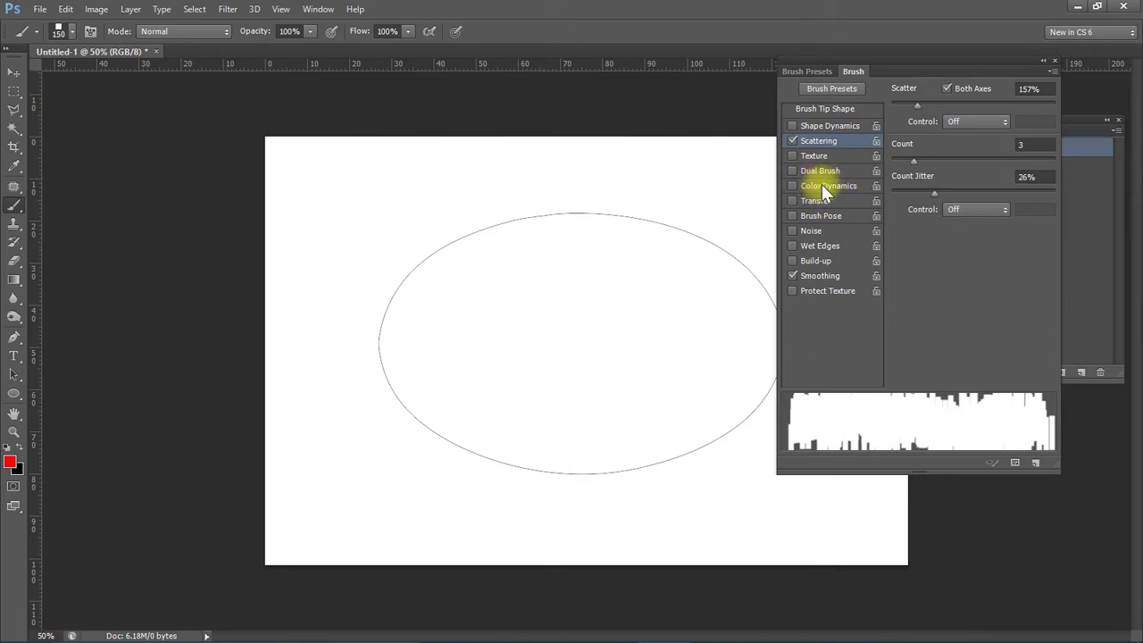
pyautogui.click(822, 184)
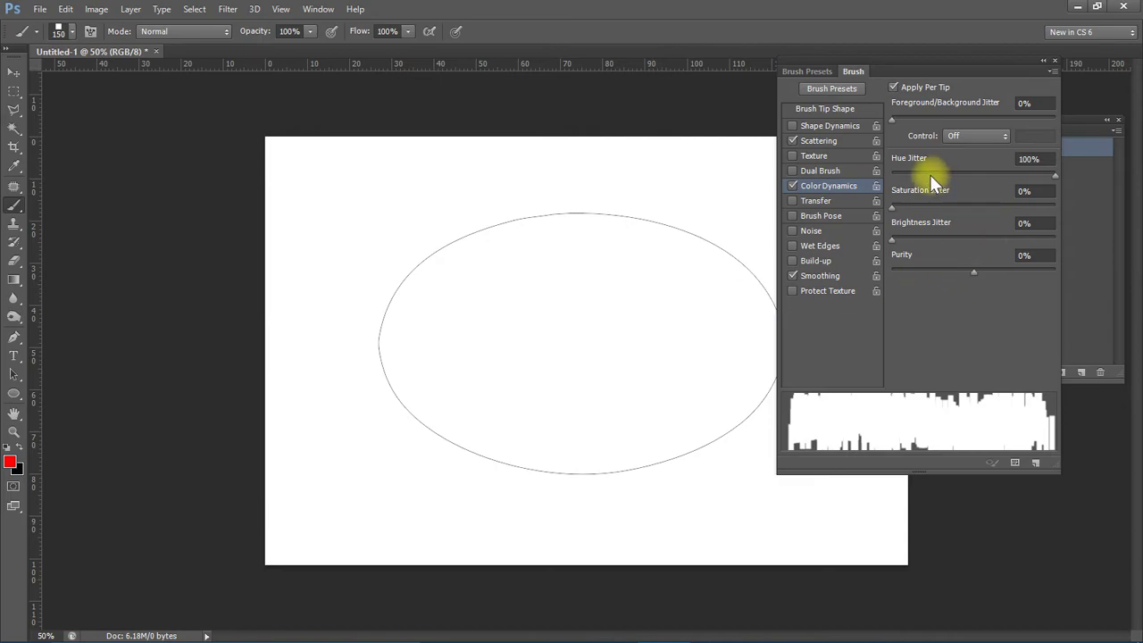
pyautogui.moveTo(1055, 176); pyautogui.dragTo(971, 179)
# Enable Transfer on the brush with raised opacity and flow jitter.
pyautogui.click(828, 203)
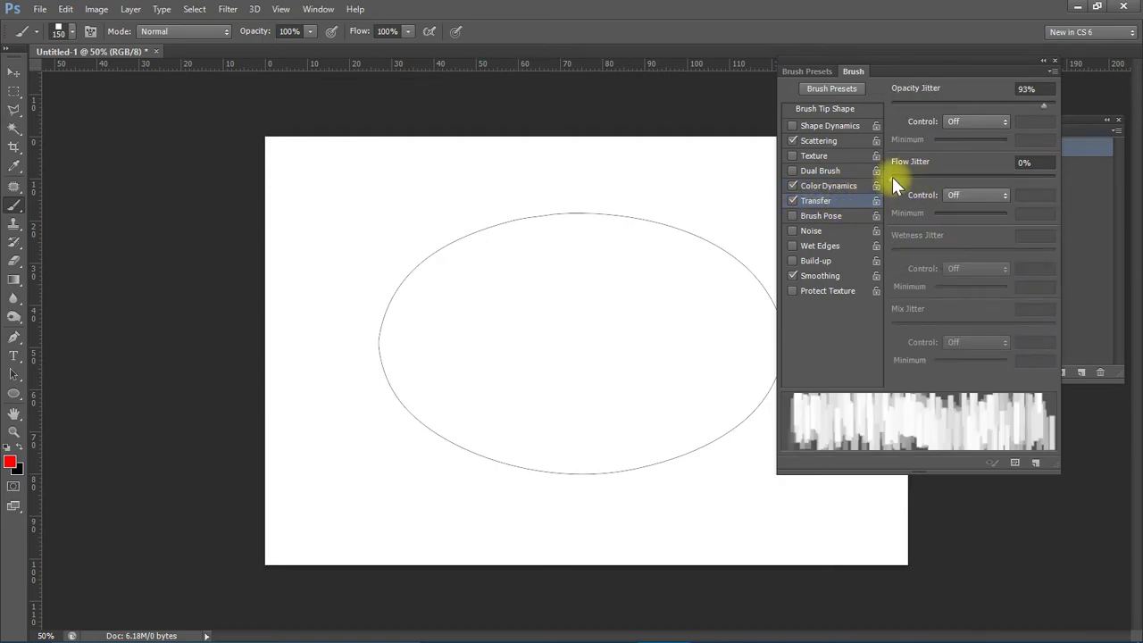
pyautogui.moveTo(892, 176)
pyautogui.mouseDown()
pyautogui.moveTo(1037, 184)
pyautogui.moveTo(912, 180)
pyautogui.moveTo(1035, 181)
pyautogui.moveTo(931, 191)
pyautogui.mouseUp()
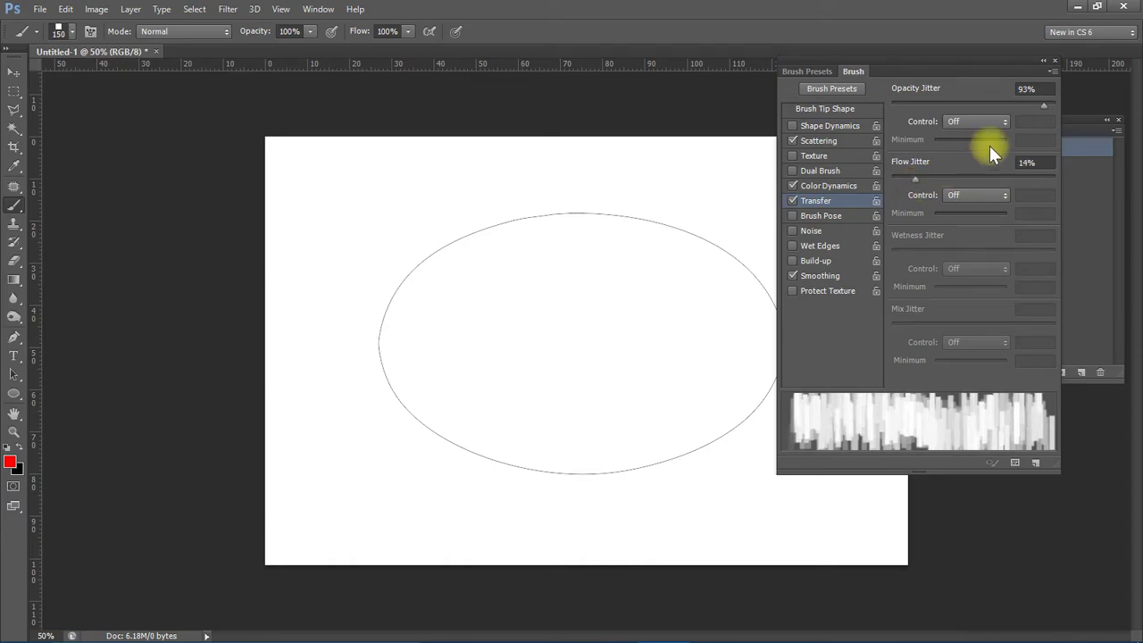
pyautogui.moveTo(1038, 104)
pyautogui.mouseDown()
pyautogui.moveTo(968, 104)
pyautogui.moveTo(1085, 105)
pyautogui.mouseUp()
pyautogui.moveTo(916, 175); pyautogui.dragTo(936, 176)
# Enable Shape Dynamics with 97% size jitter and 71% angle jitter.
pyautogui.click(837, 127)
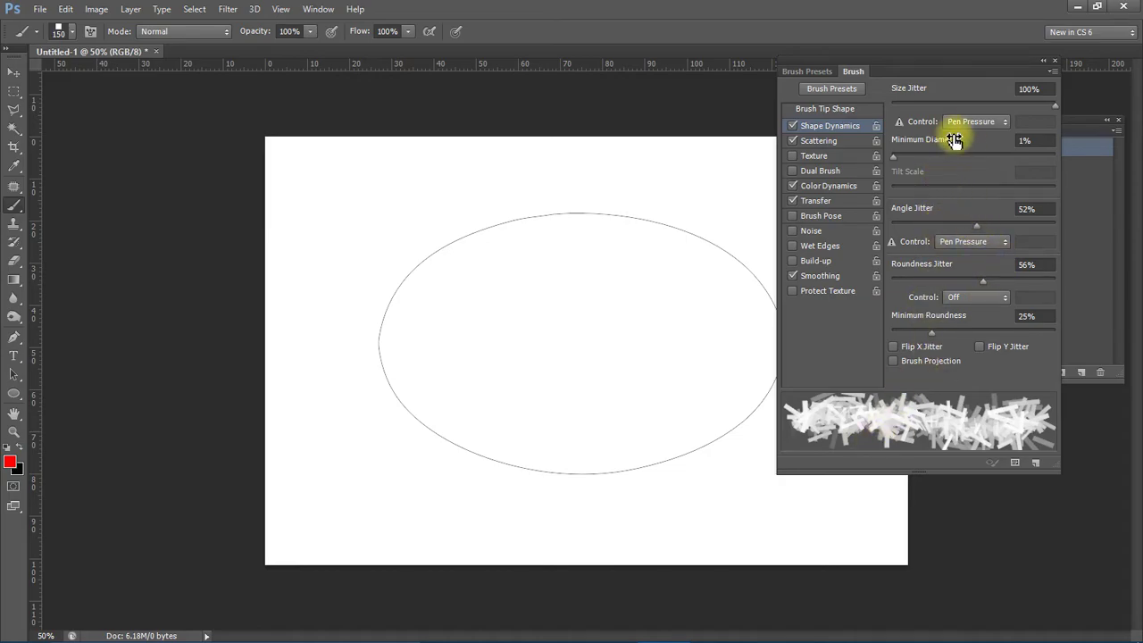
pyautogui.moveTo(1053, 106)
pyautogui.mouseDown()
pyautogui.moveTo(955, 109)
pyautogui.moveTo(1050, 107)
pyautogui.mouseUp()
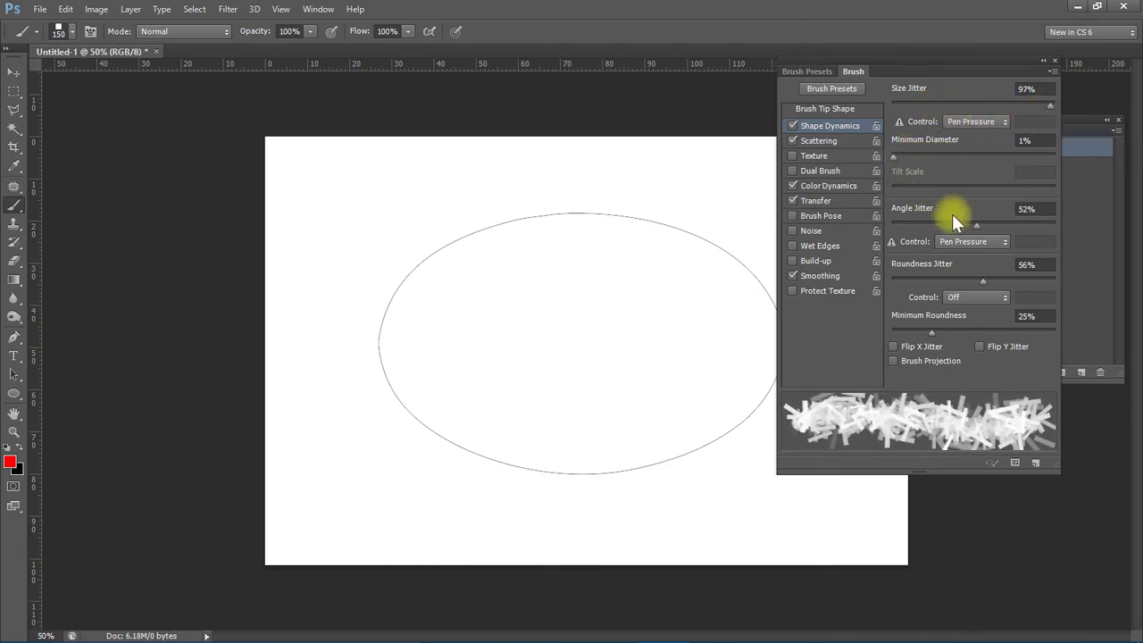
pyautogui.moveTo(979, 227)
pyautogui.mouseDown()
pyautogui.moveTo(897, 226)
pyautogui.moveTo(996, 232)
pyautogui.moveTo(837, 232)
pyautogui.moveTo(1007, 235)
pyautogui.mouseUp()
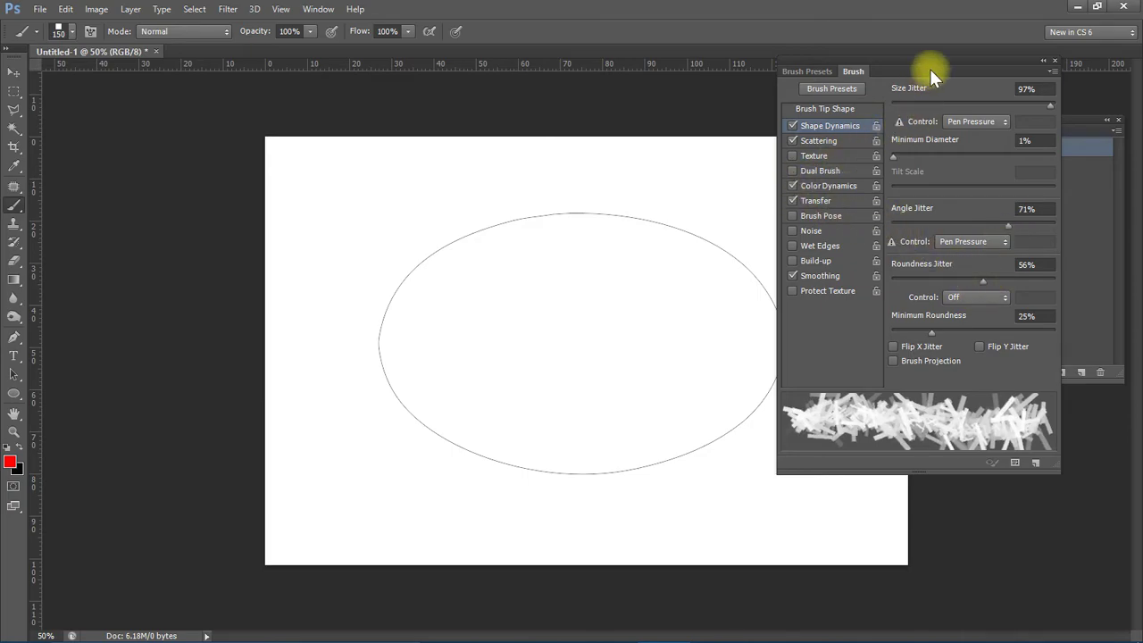
# Close the Brush panel, trial-stroke the ellipse with the confetti brush, then undo it.
pyautogui.click(1054, 63)
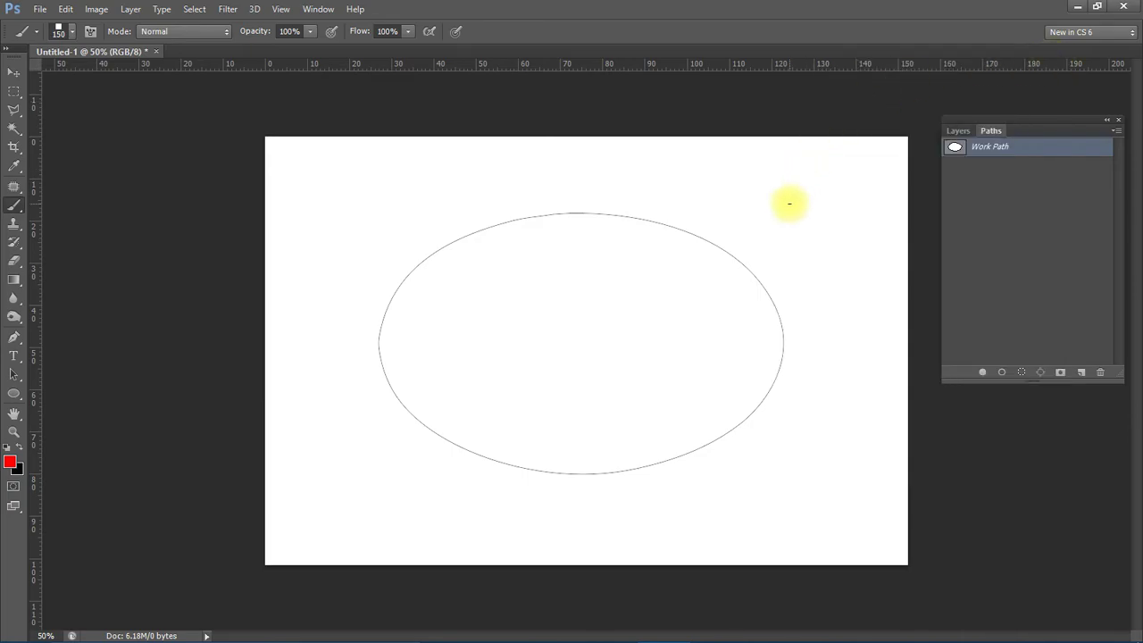
pyautogui.click(1001, 372)
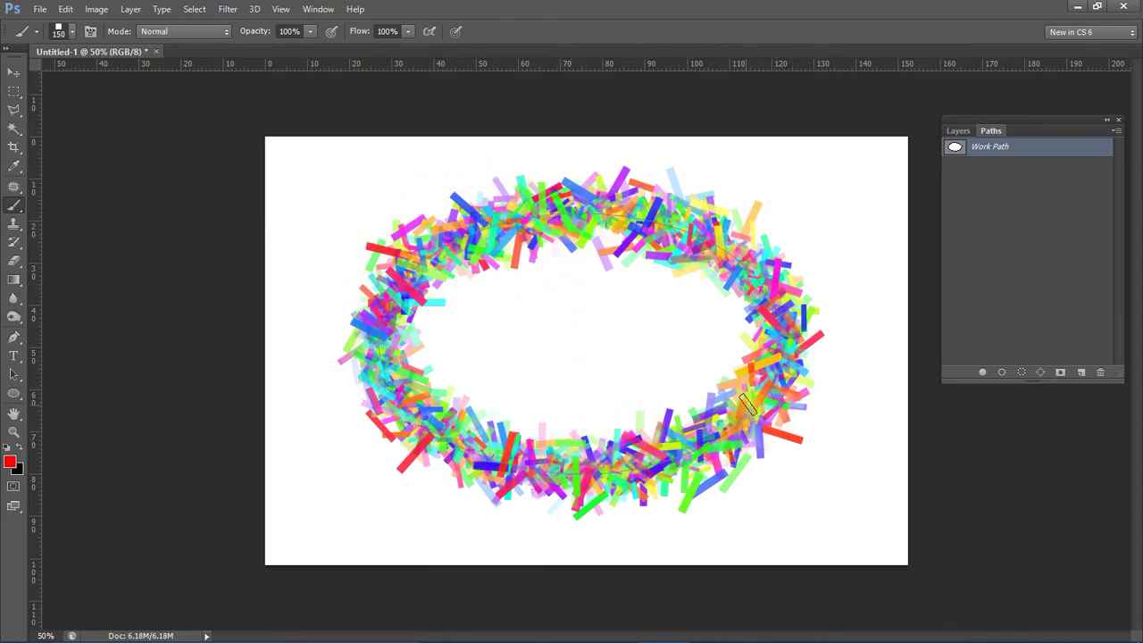
pyautogui.click(957, 131)
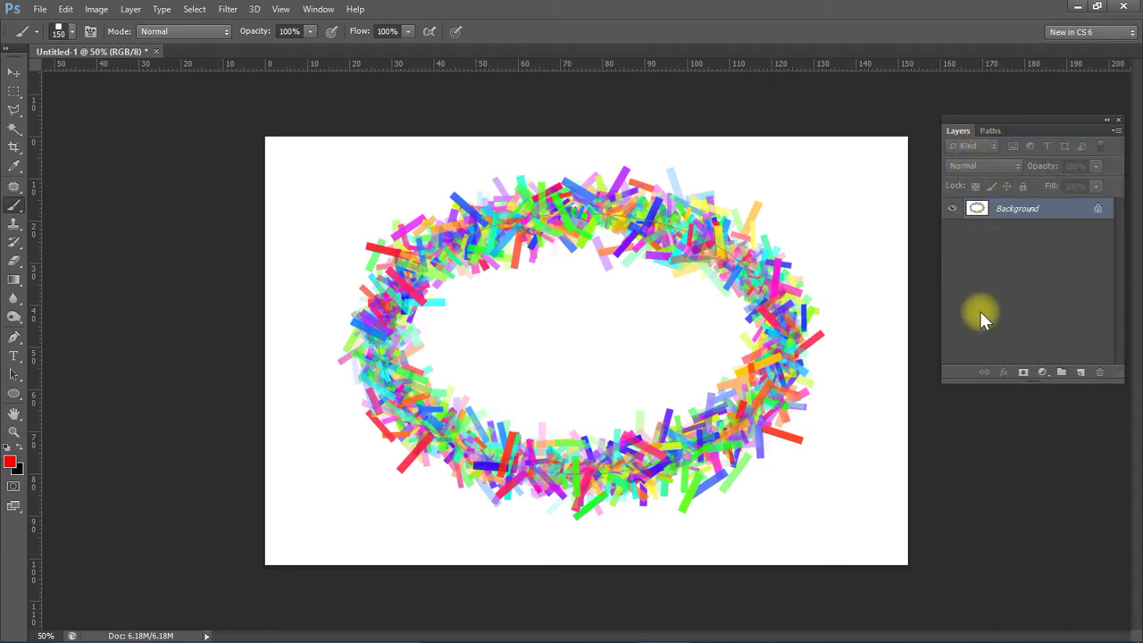
pyautogui.hotkey('ctrl', 'z')
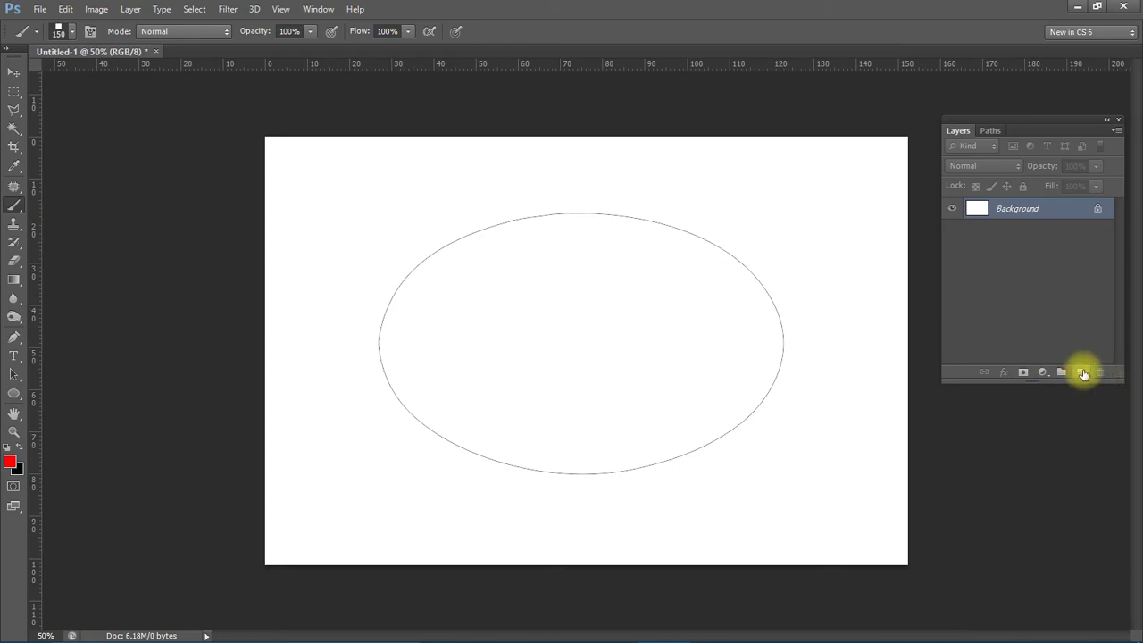
# Add Layer 1 and stroke the ellipse path onto it with the confetti brush.
pyautogui.click(1080, 374)
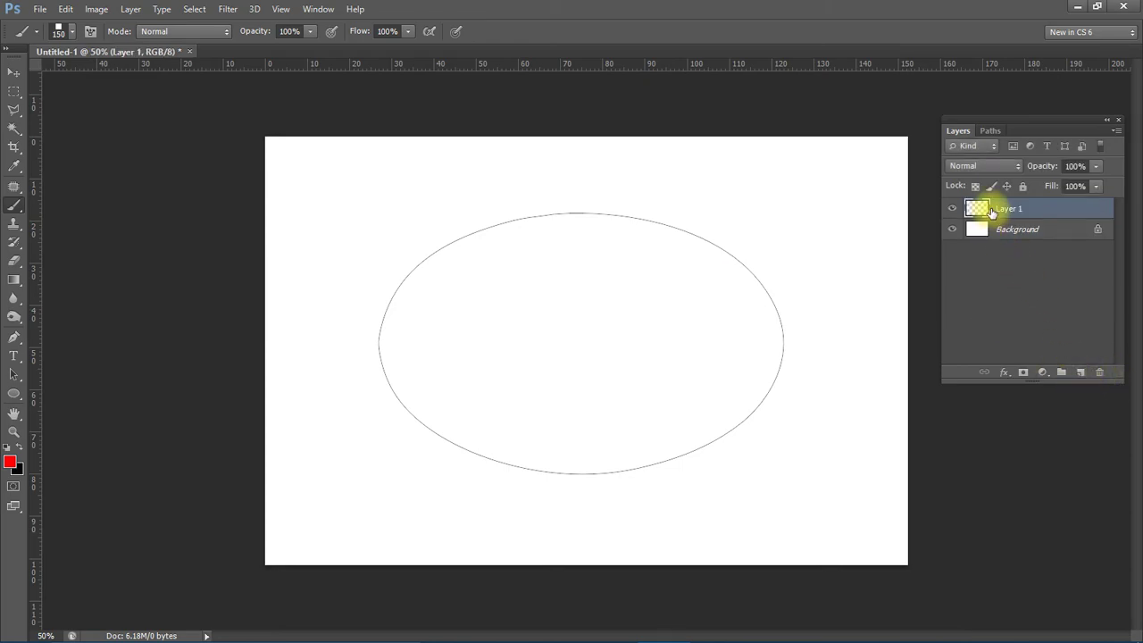
pyautogui.click(992, 130)
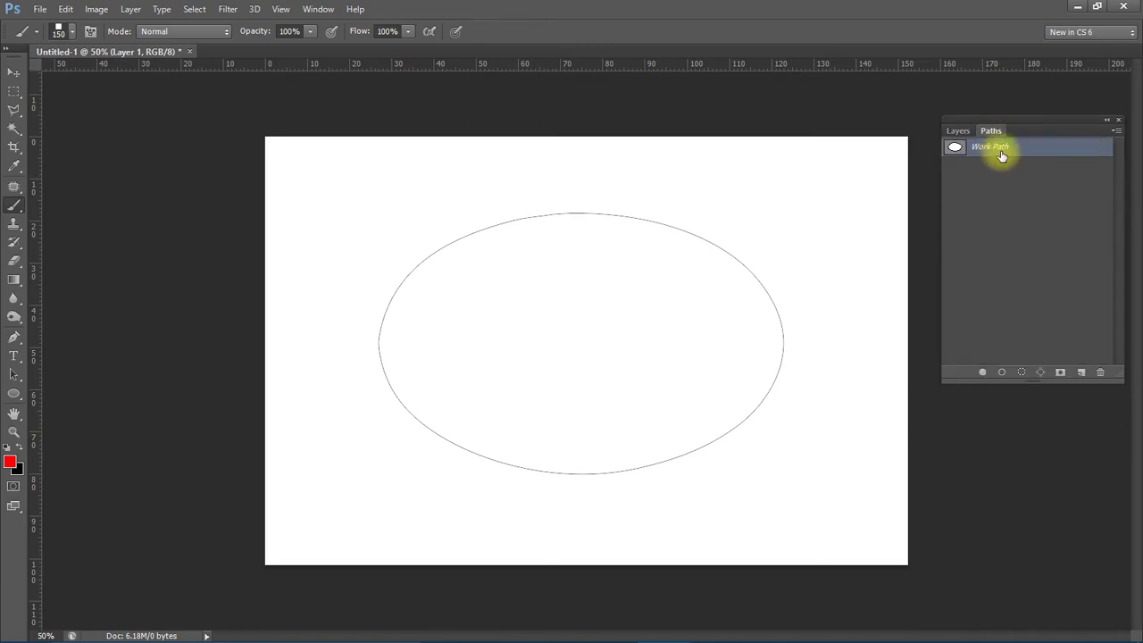
pyautogui.click(1001, 372)
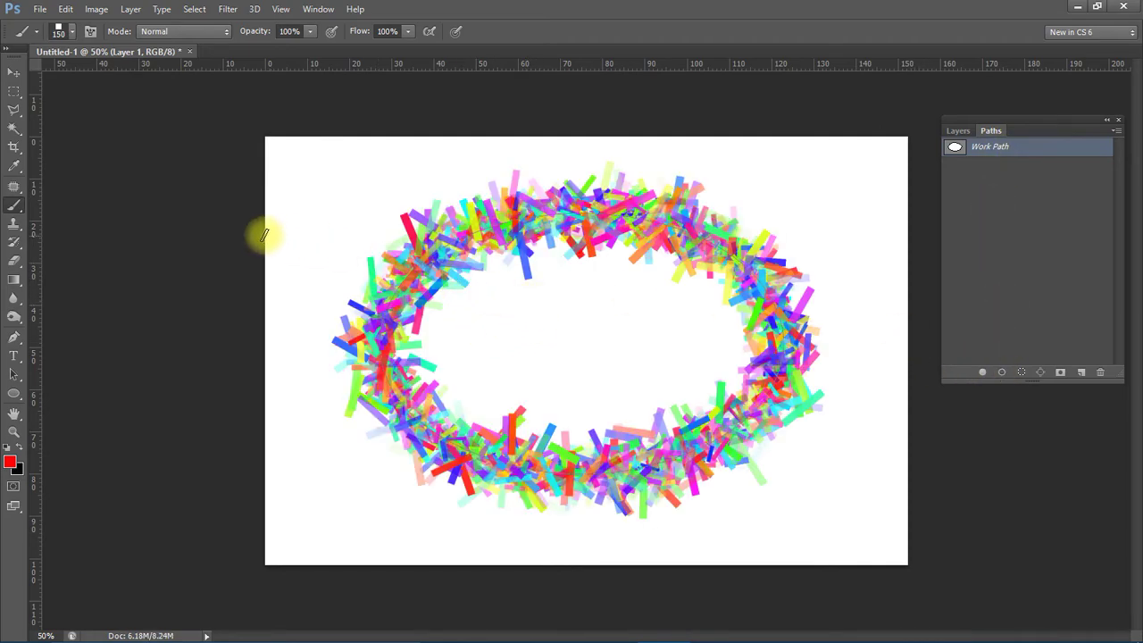
# Move the confetti ring up and left to sit more centrally on the canvas.
pyautogui.click(14, 72)
pyautogui.moveTo(451, 241)
pyautogui.mouseDown()
pyautogui.moveTo(469, 269)
pyautogui.moveTo(504, 247)
pyautogui.mouseUp()
pyautogui.hotkey('ctrl', 'Return')
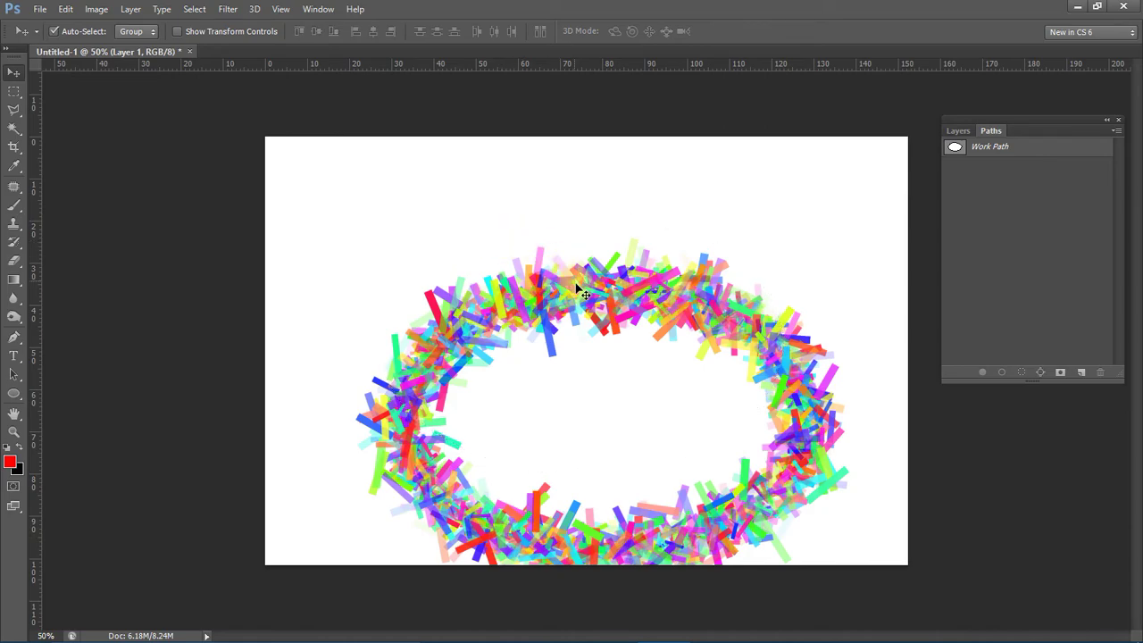
pyautogui.moveTo(580, 293); pyautogui.dragTo(566, 217)
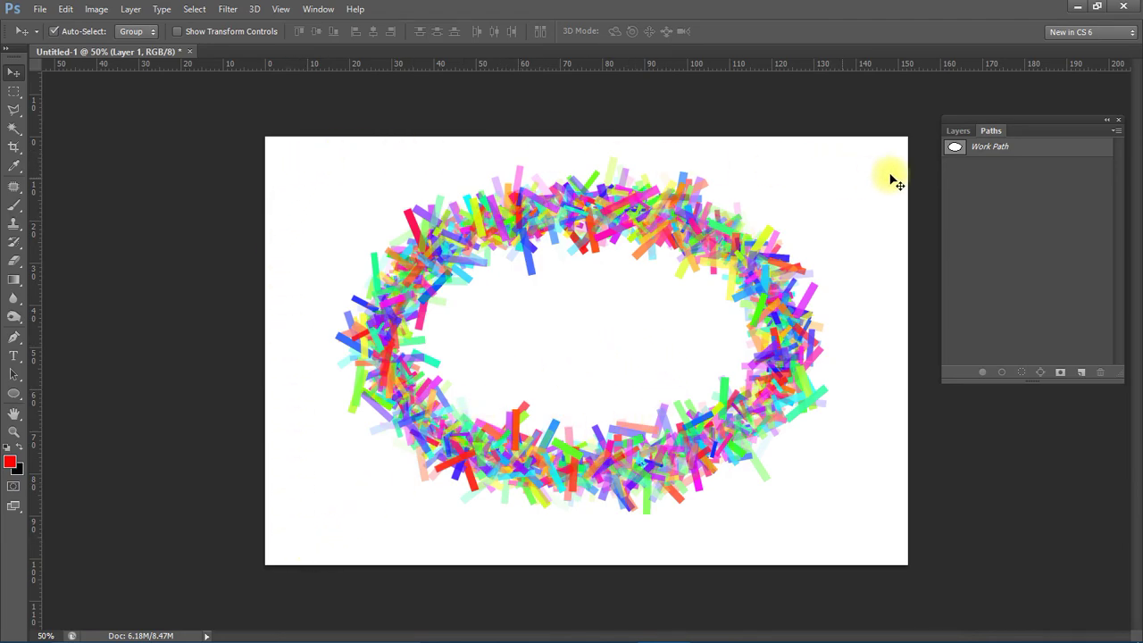
pyautogui.click(955, 130)
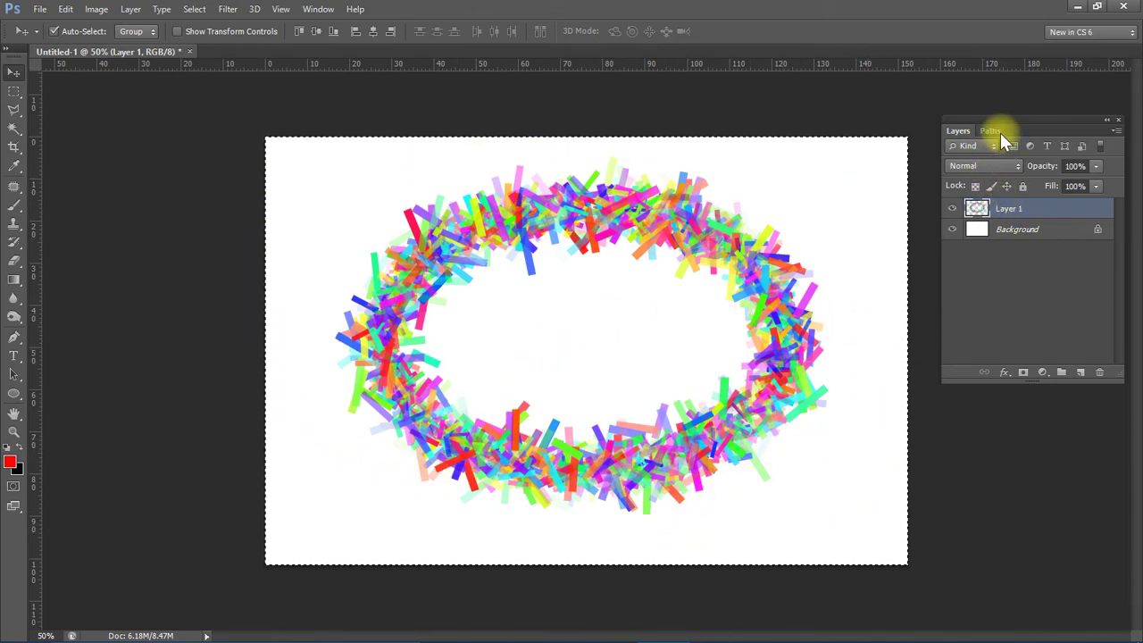
# Add Layer 2 and stroke a canvas-edge work path with the confetti brush.
pyautogui.click(1081, 373)
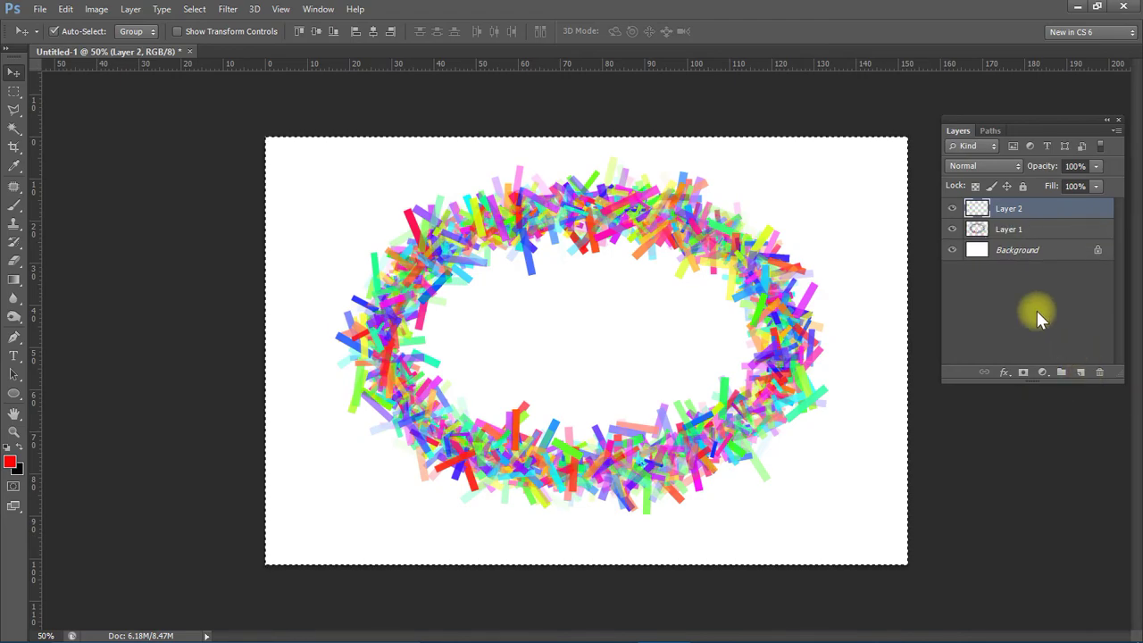
pyautogui.click(990, 131)
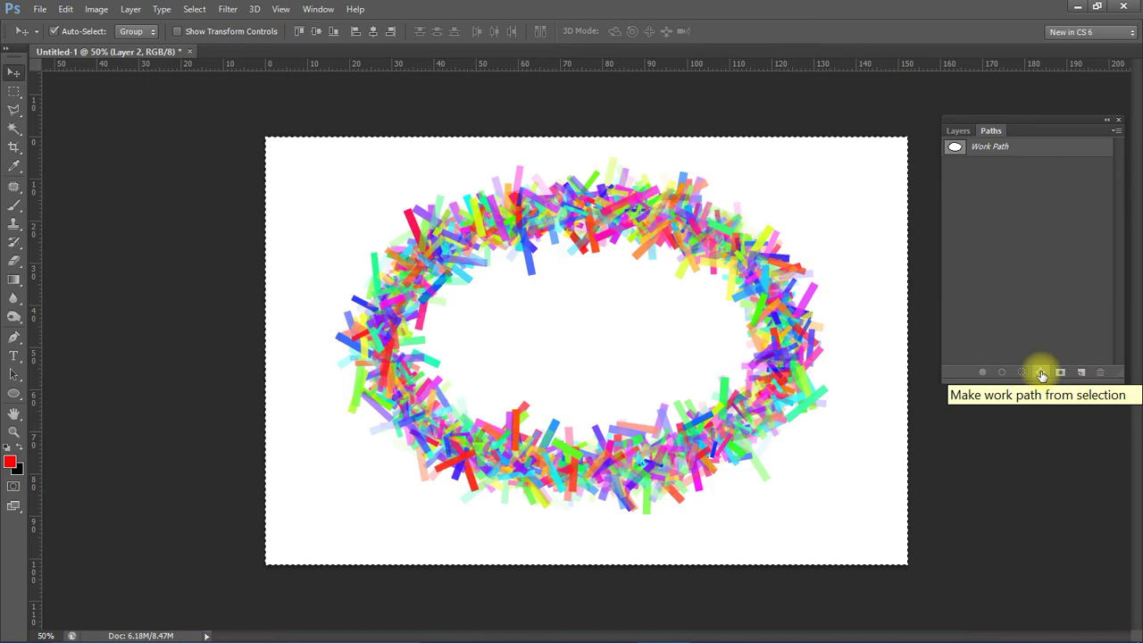
pyautogui.click(1042, 375)
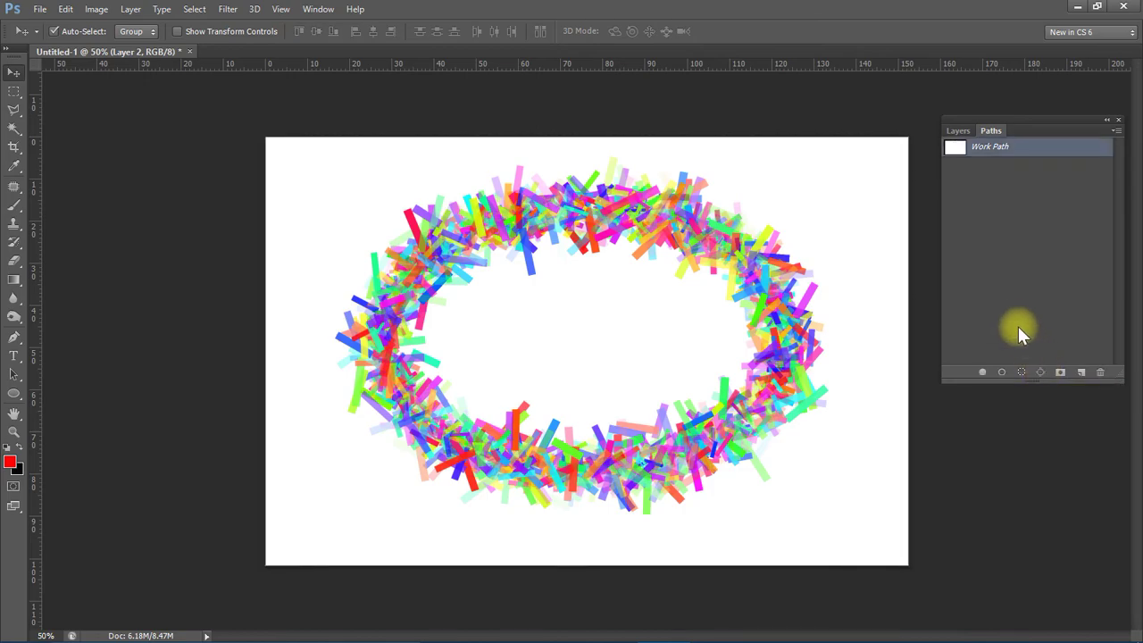
pyautogui.click(13, 205)
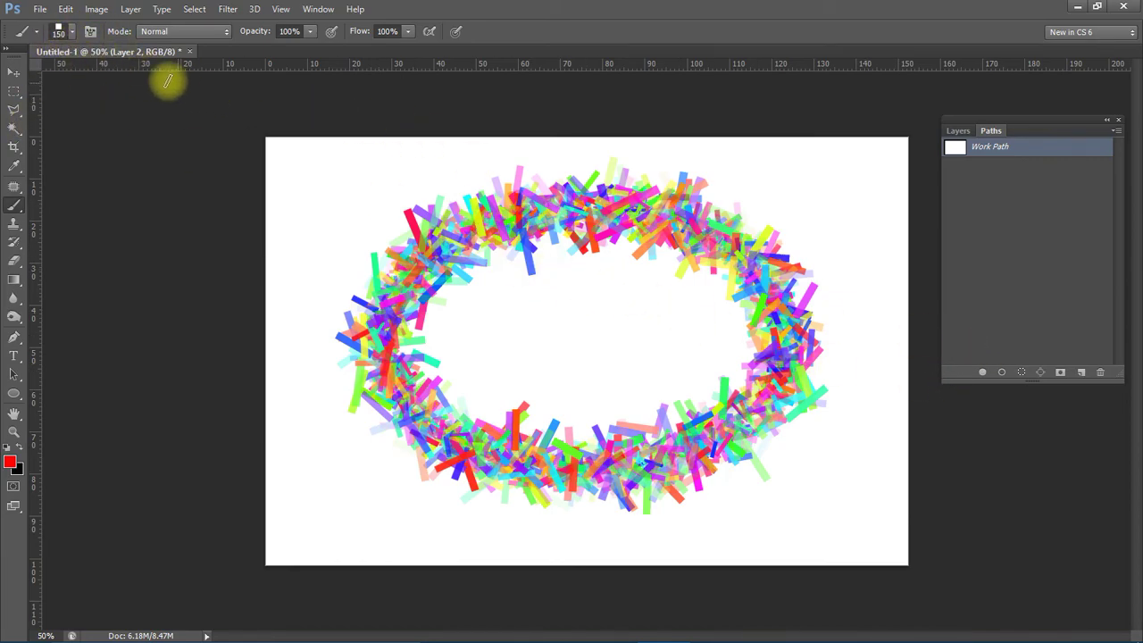
pyautogui.click(1001, 372)
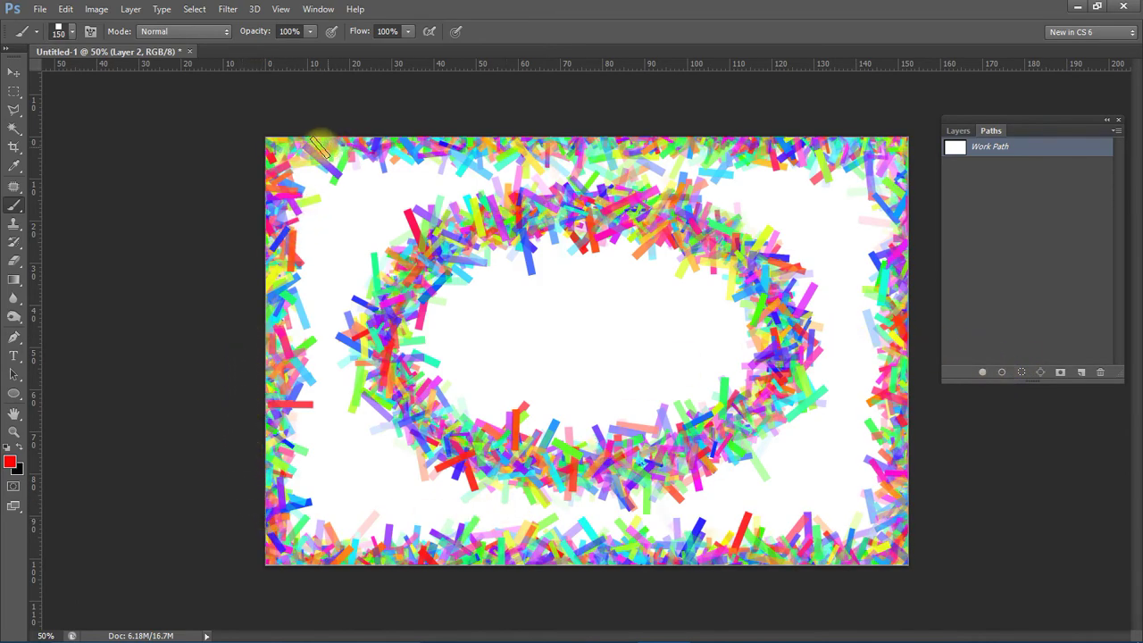
# Hide Layer 1's confetti ring in the Layers panel.
pyautogui.click(956, 134)
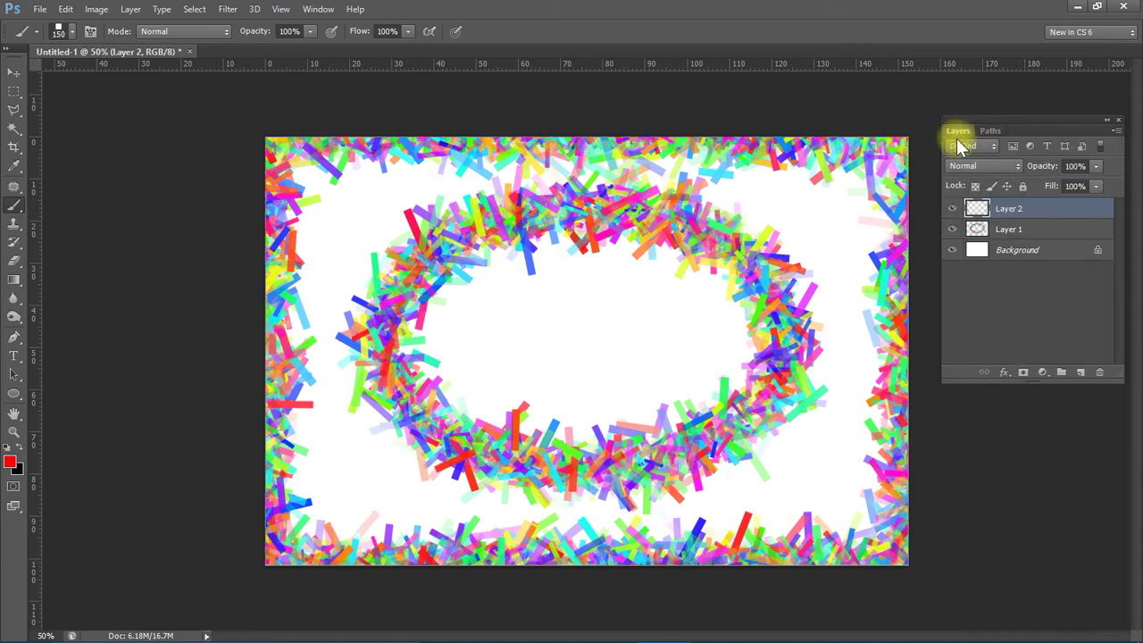
pyautogui.click(952, 230)
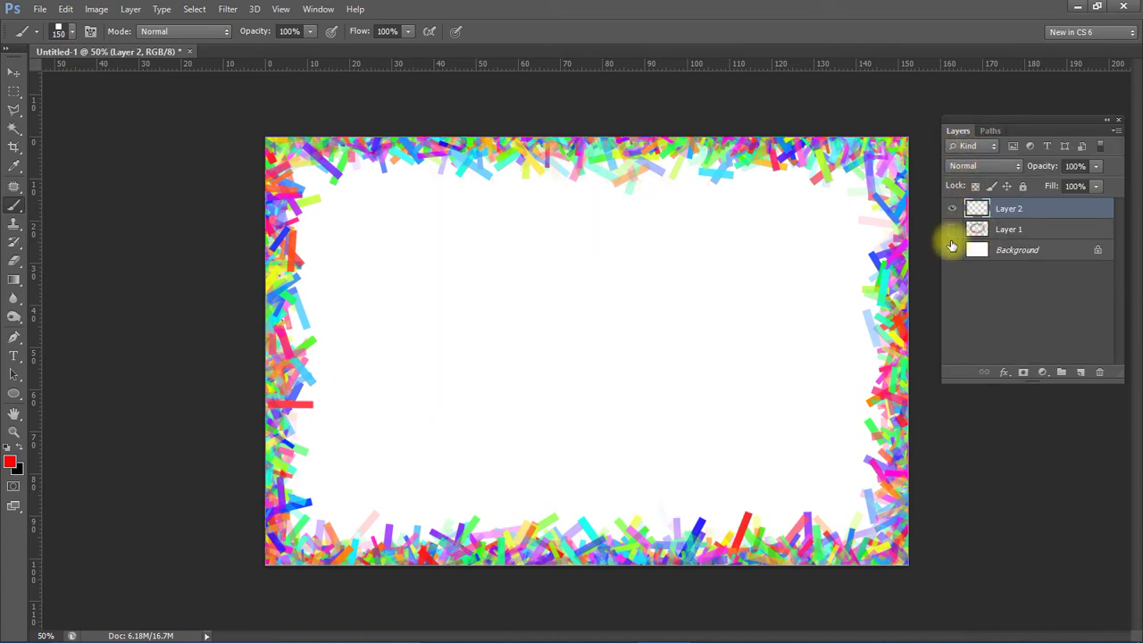
pyautogui.click(952, 231)
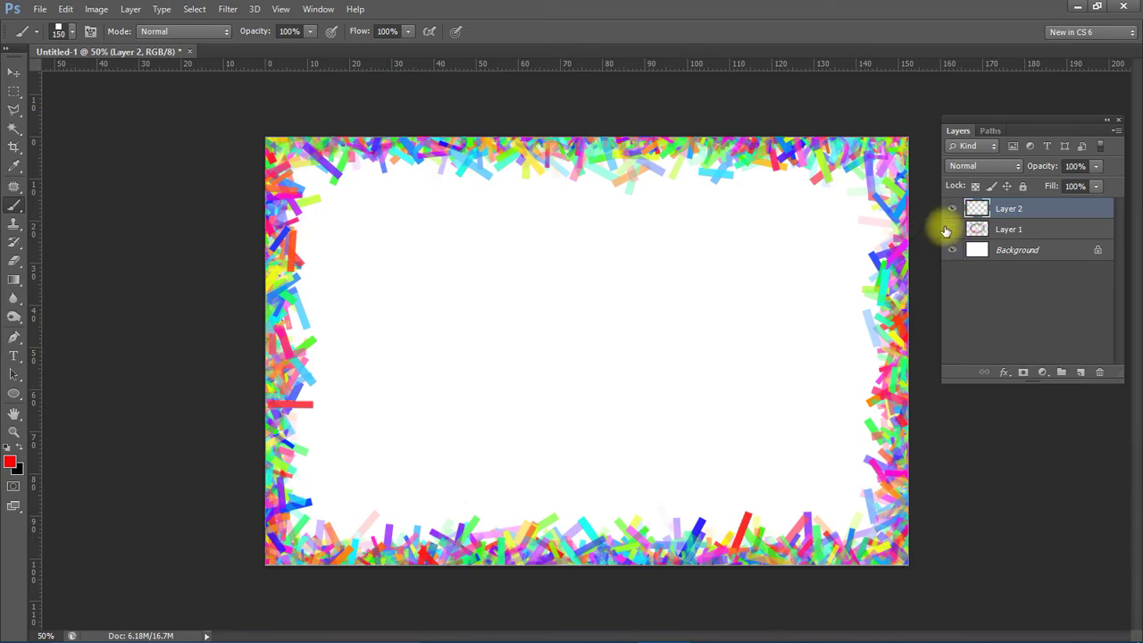
# Nudge the confetti border slightly right and down, then select the Custom Shape tool.
pyautogui.click(13, 74)
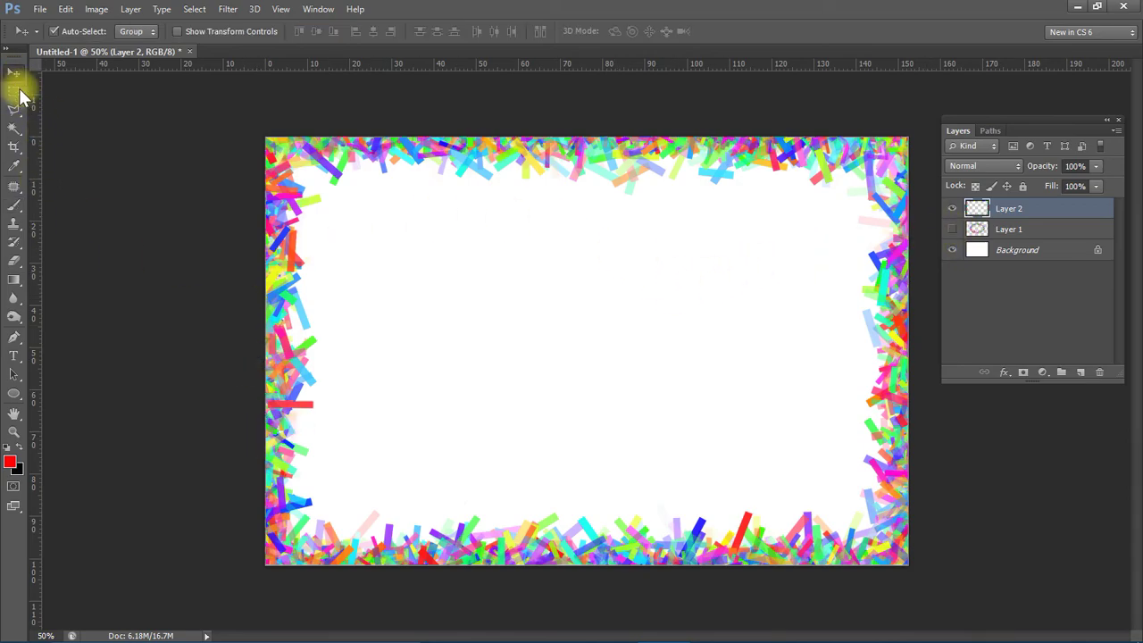
pyautogui.moveTo(258, 185)
pyautogui.mouseDown()
pyautogui.moveTo(328, 197)
pyautogui.moveTo(284, 193)
pyautogui.mouseUp()
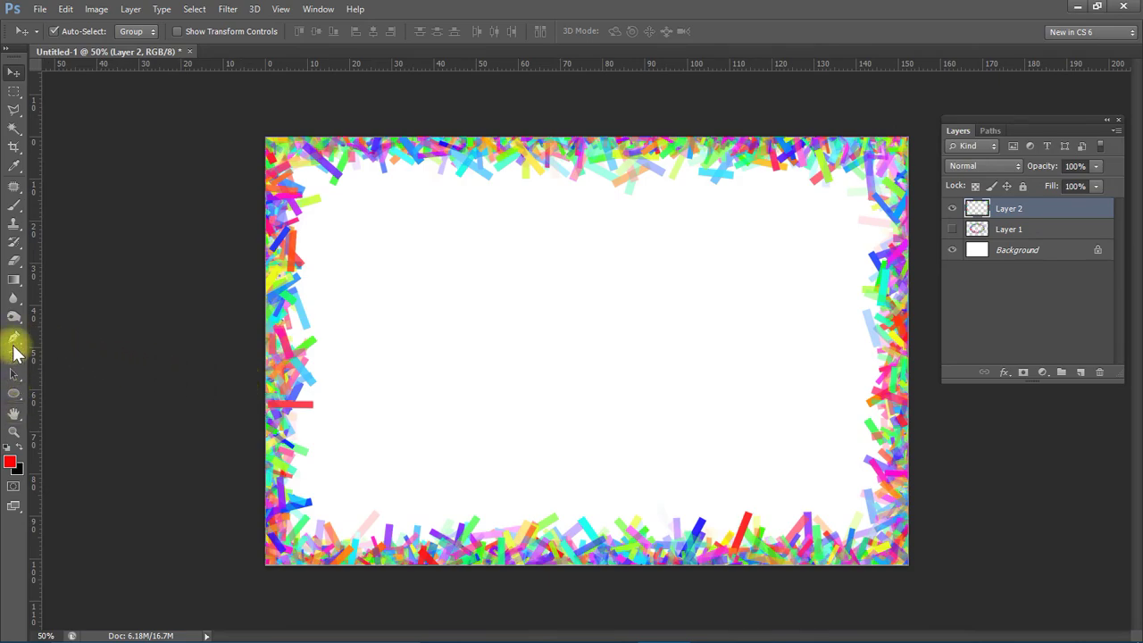
pyautogui.click(13, 416)
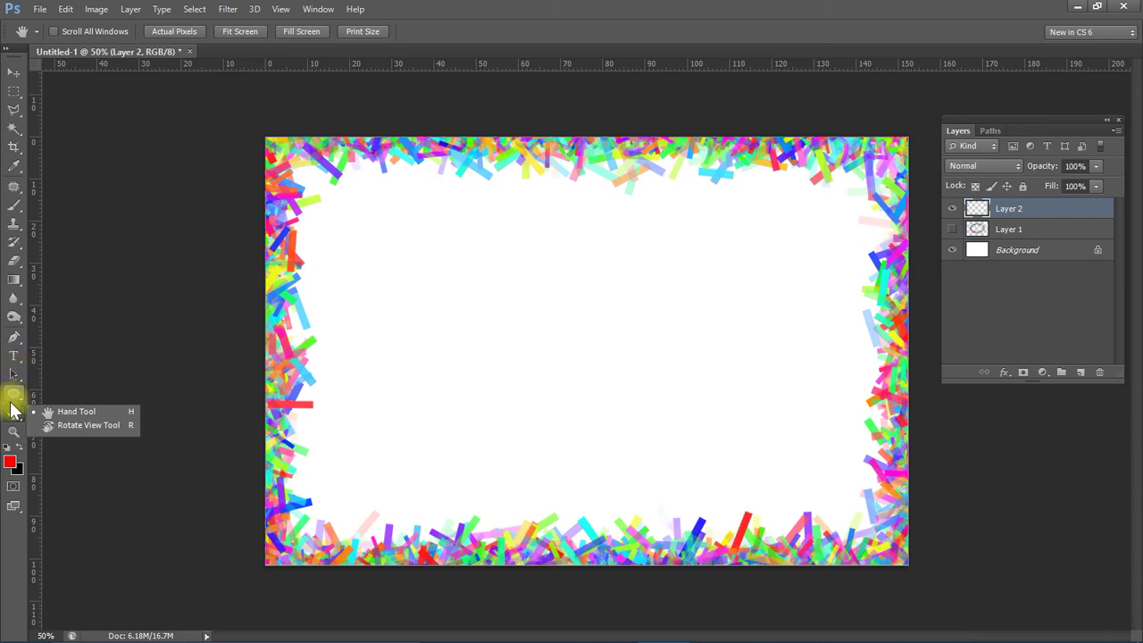
pyautogui.click(14, 395)
pyautogui.click(62, 459)
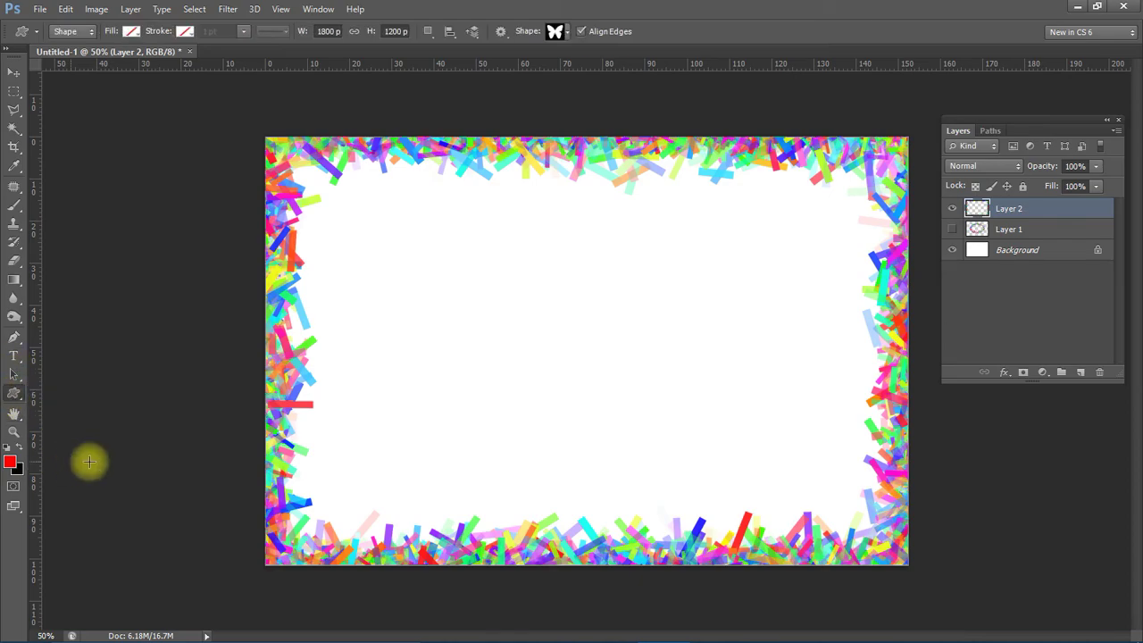
# Reset the custom shape picker to the default shapes.
pyautogui.click(567, 32)
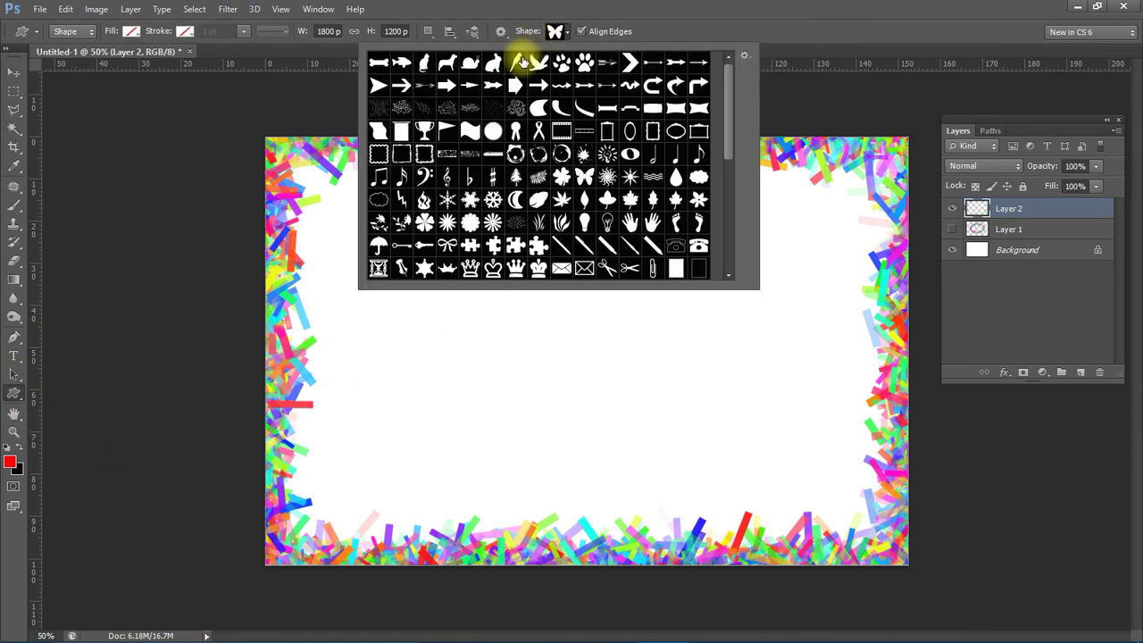
pyautogui.moveTo(724, 128)
pyautogui.mouseDown()
pyautogui.moveTo(726, 184)
pyautogui.moveTo(738, 69)
pyautogui.mouseUp()
pyautogui.click(745, 56)
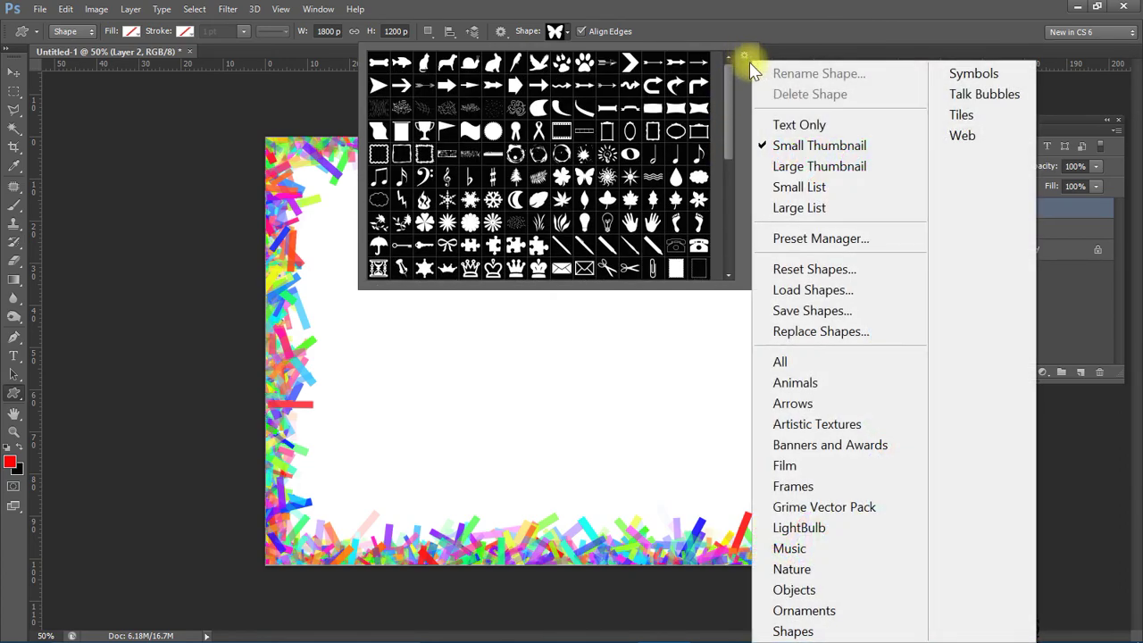
pyautogui.click(813, 265)
pyautogui.click(522, 257)
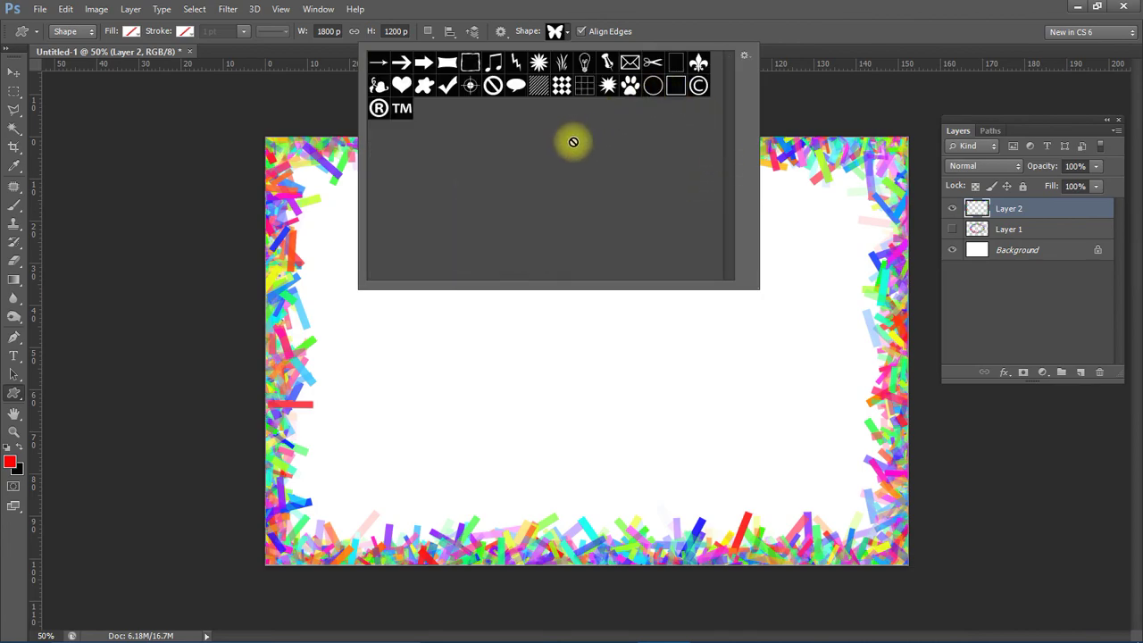
# Load the All custom shape library and make Layer 1's confetti ring visible again.
pyautogui.click(743, 54)
pyautogui.click(780, 361)
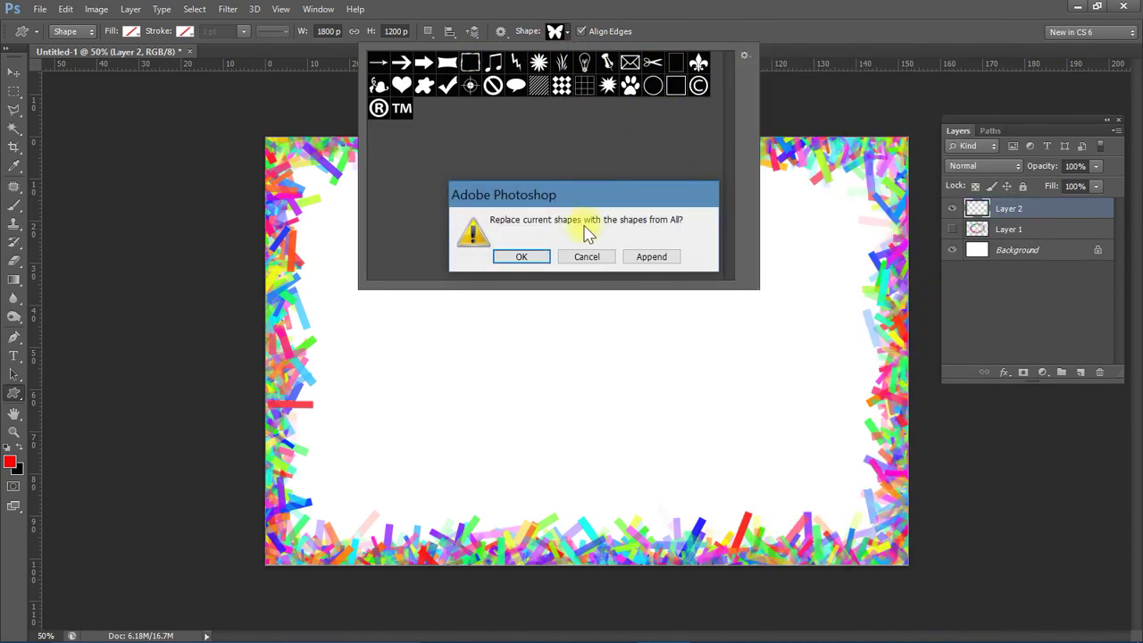
pyautogui.click(539, 260)
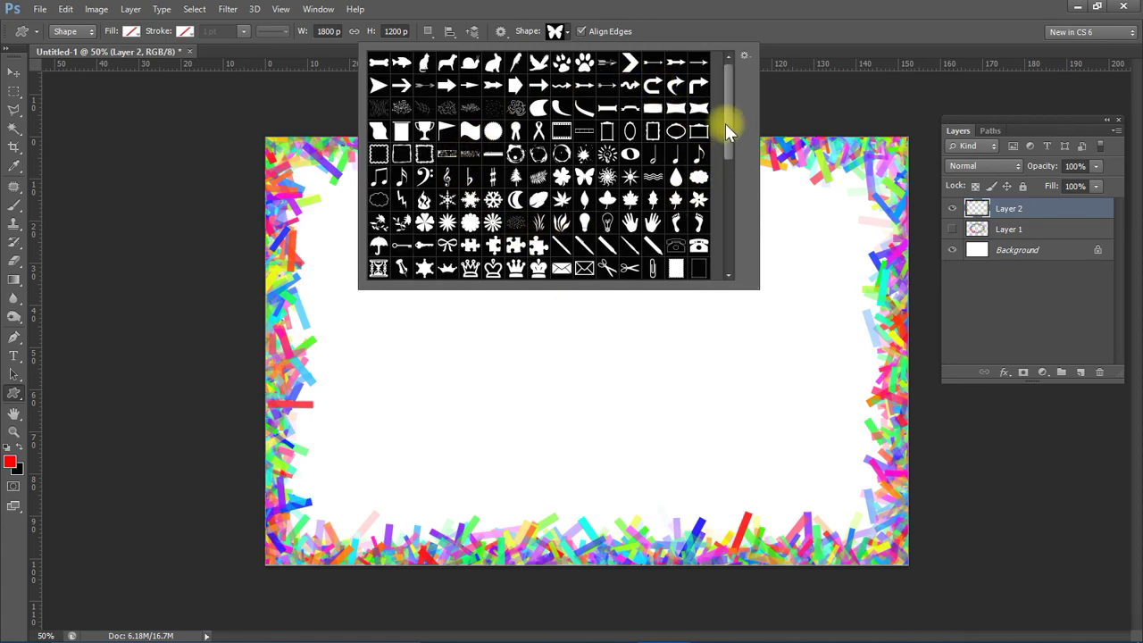
pyautogui.moveTo(726, 124); pyautogui.dragTo(733, 260)
pyautogui.click(873, 31)
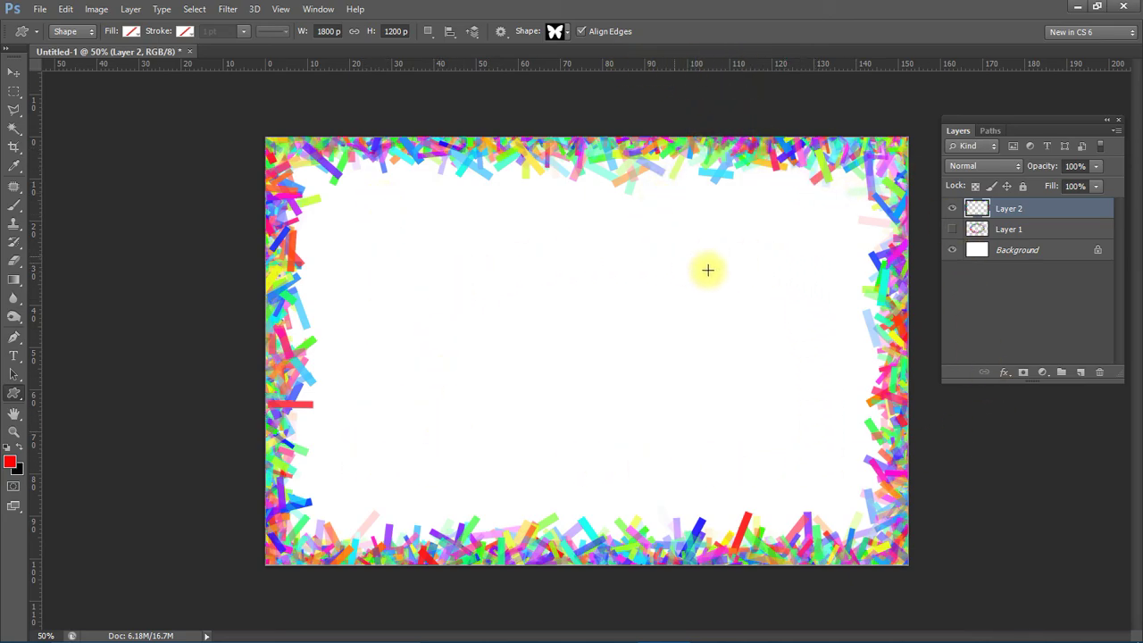
pyautogui.click(952, 229)
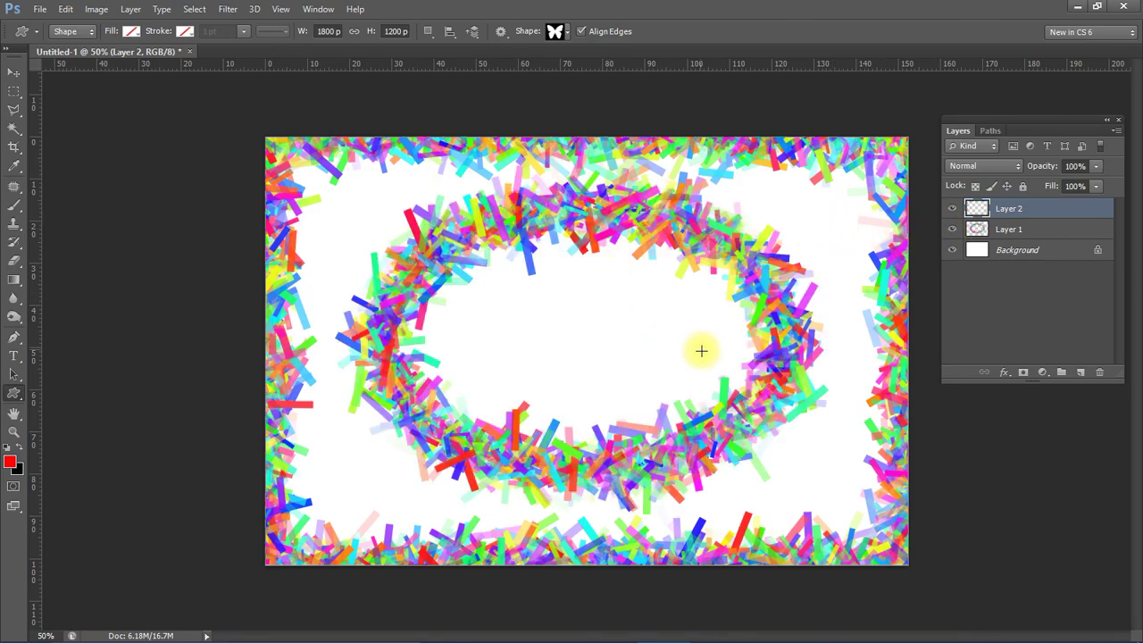